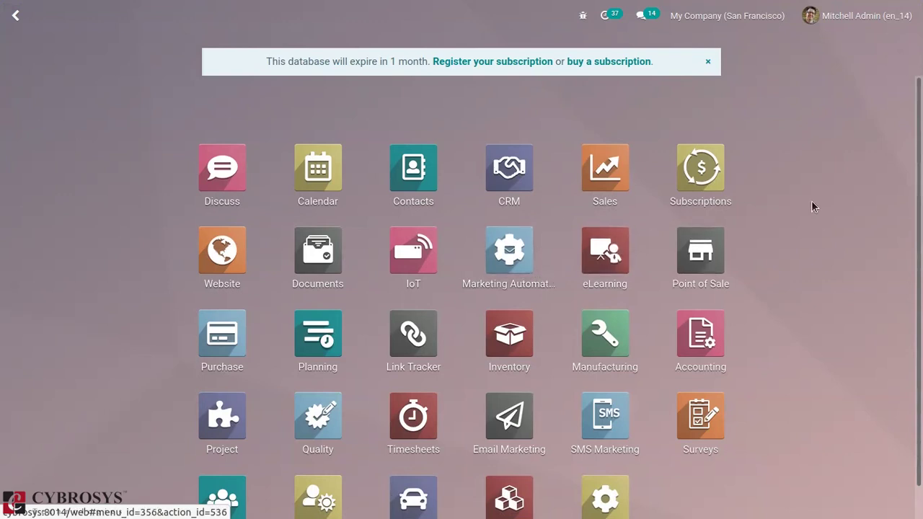
In the Apps module, remove the default Apps filter and search the modules for "india".
{"action": "scroll", "coordinate": [811, 202], "scroll_direction": "down", "scroll_amount": 1}
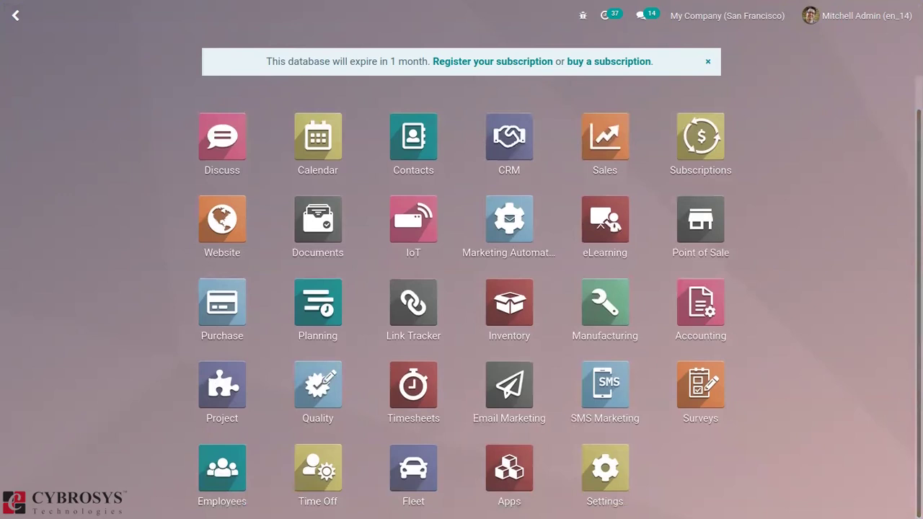
{"action": "left_click", "coordinate": [513, 462]}
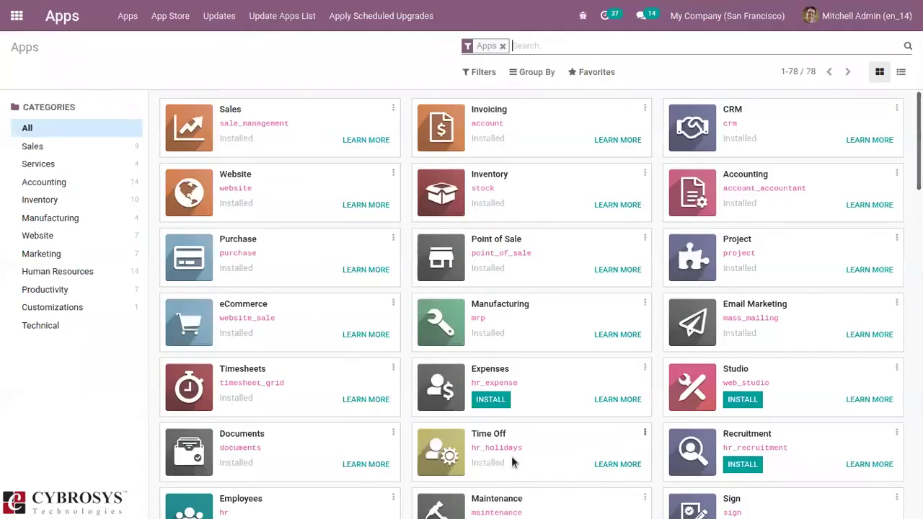
{"action": "left_click", "coordinate": [502, 45]}
{"action": "type", "text": "ind"}
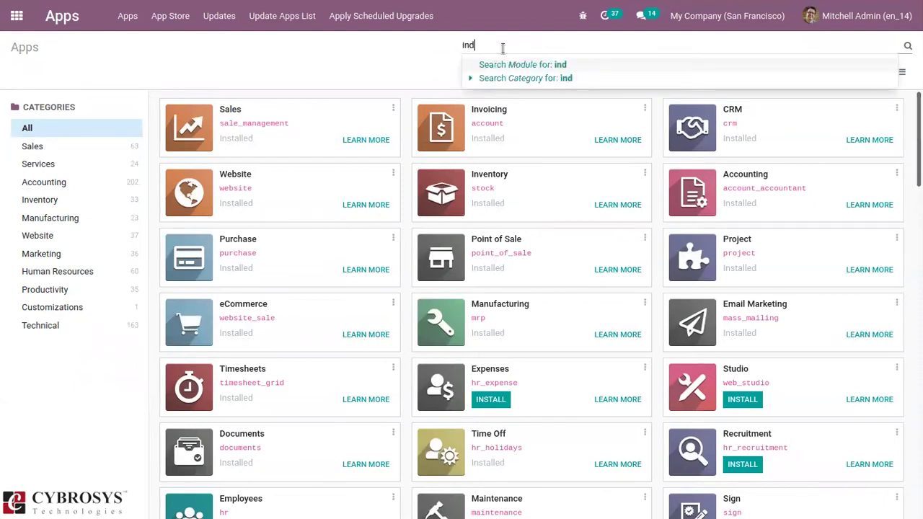
{"action": "type", "text": "ia"}
{"action": "key", "text": "Return"}
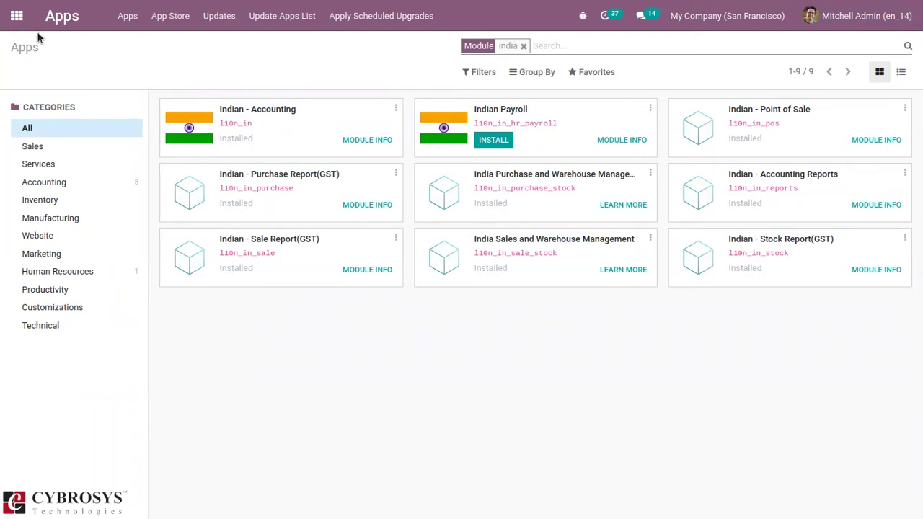
Switch to the Accounting module and open its Chart of Accounts.
{"action": "left_click", "coordinate": [15, 15]}
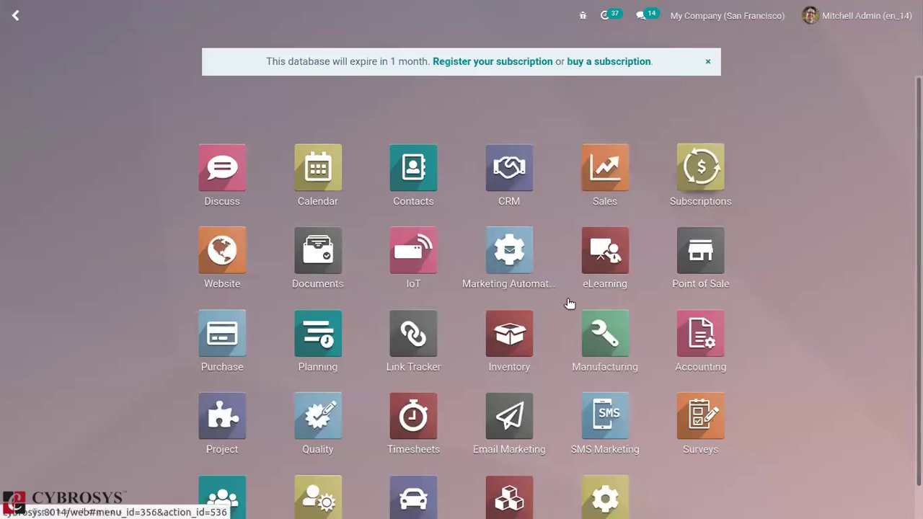
{"action": "left_click", "coordinate": [712, 330]}
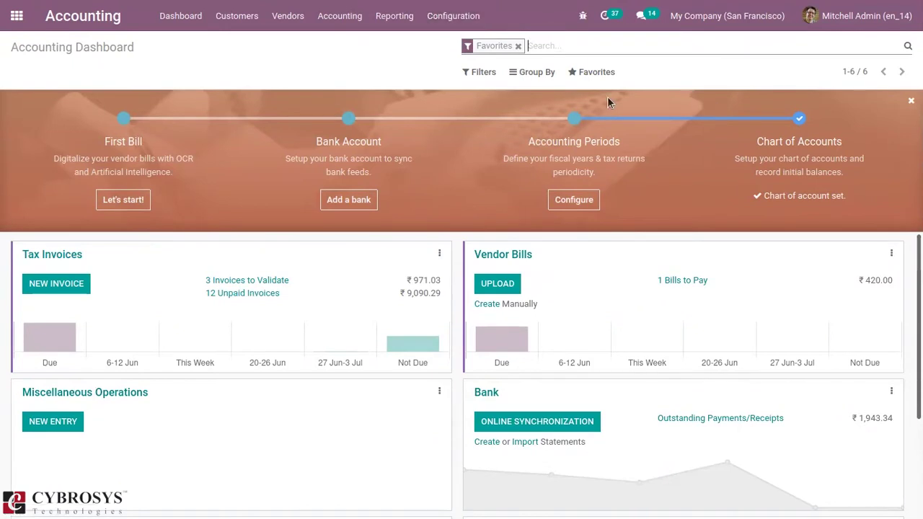
{"action": "left_click", "coordinate": [453, 15]}
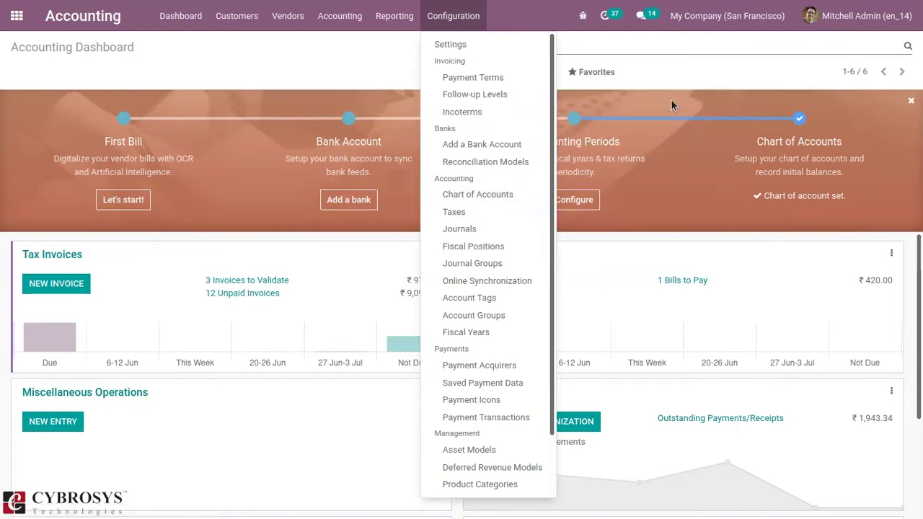
{"action": "left_click", "coordinate": [493, 193]}
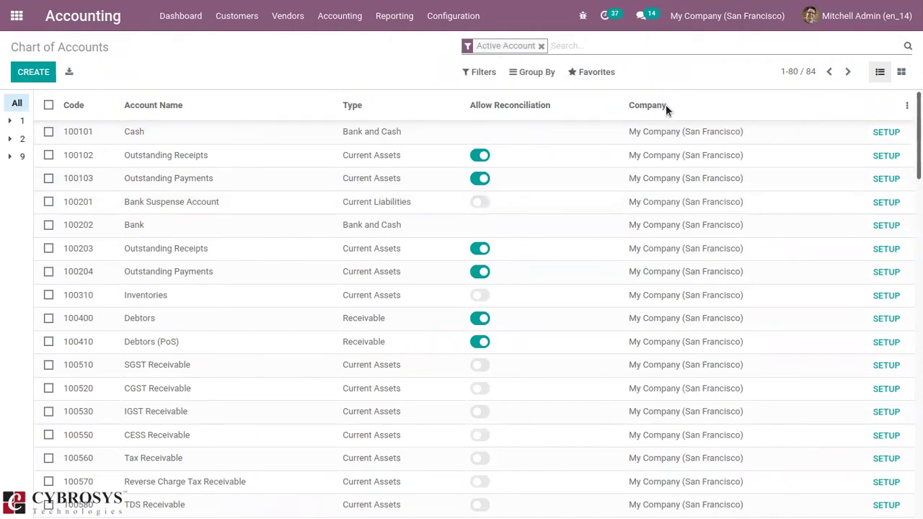
Look through the whole chart of accounts, and narrow it to code group 20 within group 2.
{"action": "left_click_drag", "start_coordinate": [919, 130], "coordinate": [896, 321]}
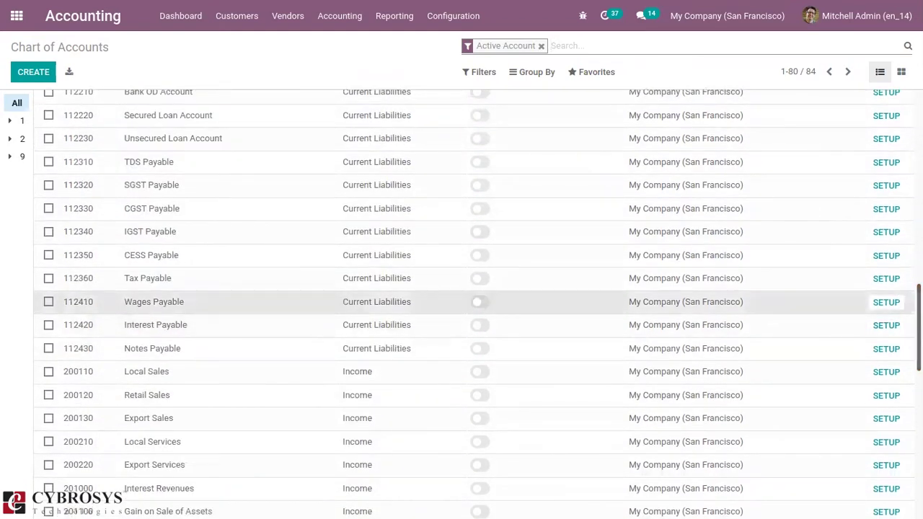
{"action": "double_click", "coordinate": [886, 303]}
{"action": "left_click", "coordinate": [732, 73]}
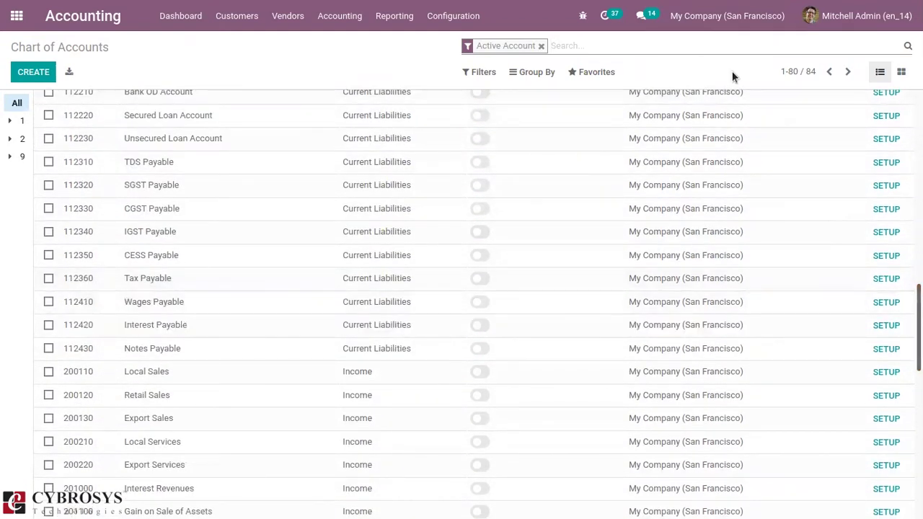
{"action": "left_click_drag", "start_coordinate": [919, 324], "coordinate": [919, 130]}
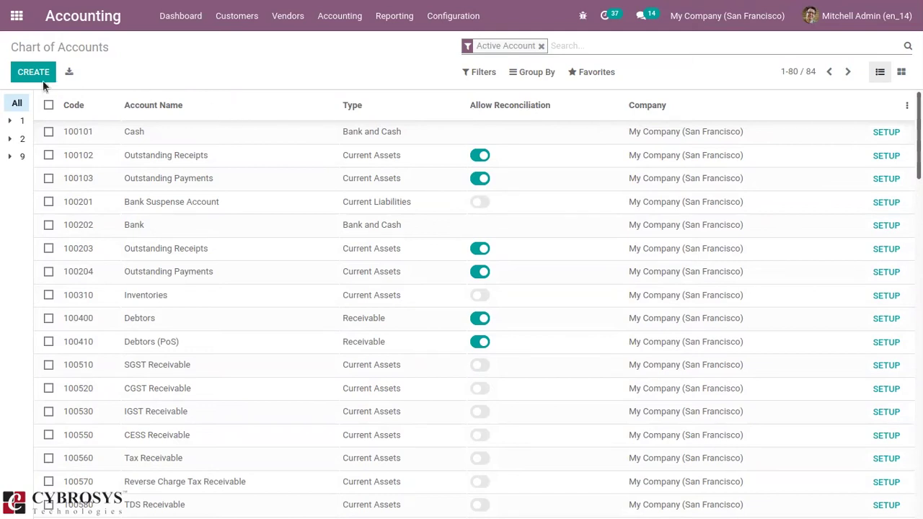
{"action": "left_click", "coordinate": [21, 140]}
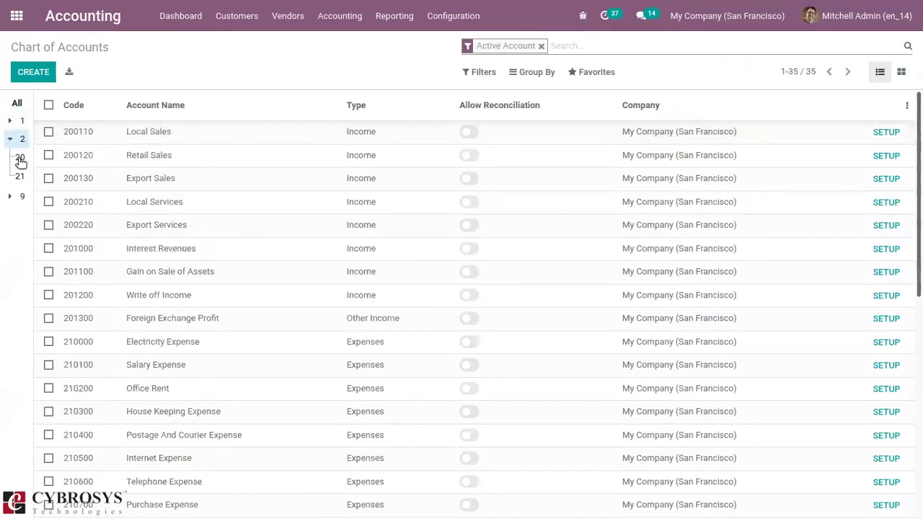
{"action": "left_click", "coordinate": [21, 161]}
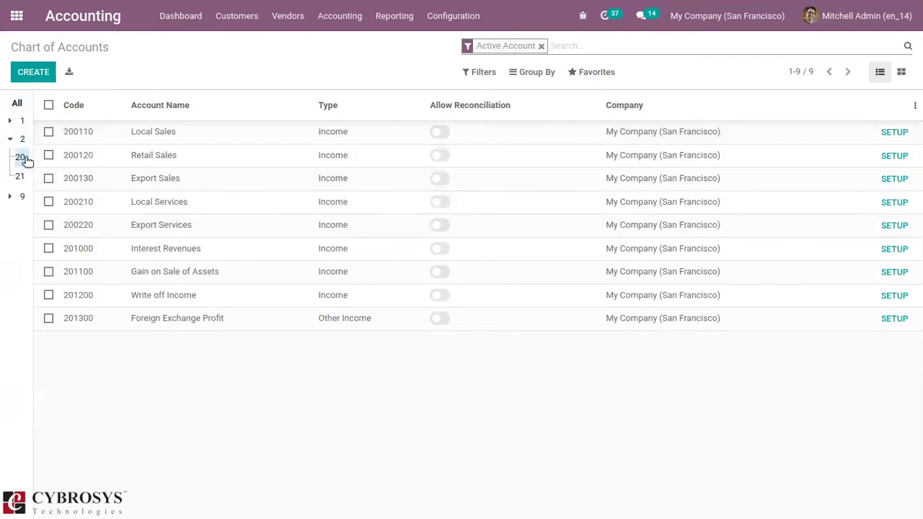
Filter the chart of accounts by Receivable Accounts, and replace that filter with Assets.
{"action": "left_click", "coordinate": [482, 73]}
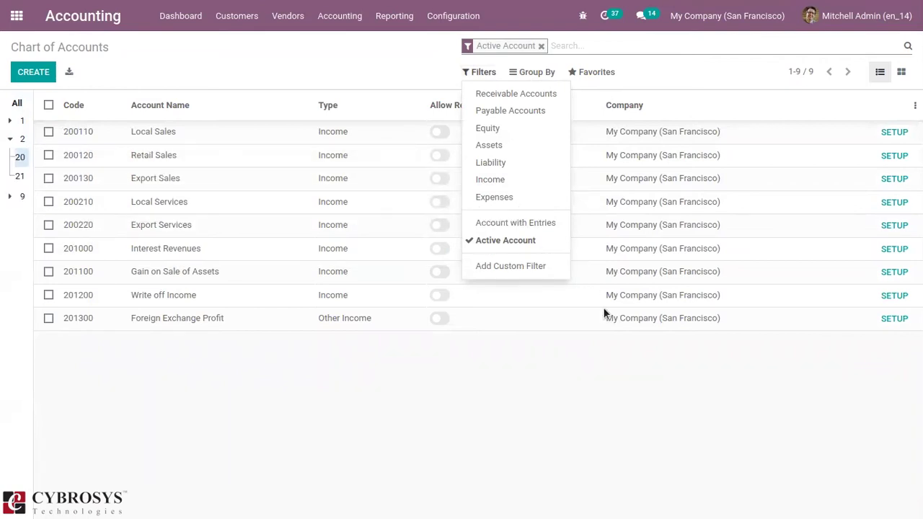
{"action": "left_click", "coordinate": [508, 95]}
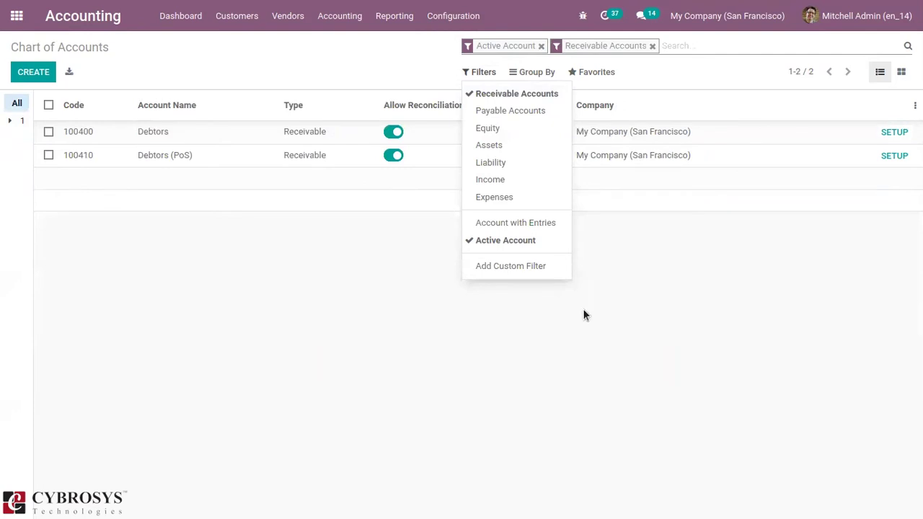
{"action": "left_click", "coordinate": [499, 145]}
{"action": "left_click", "coordinate": [510, 94]}
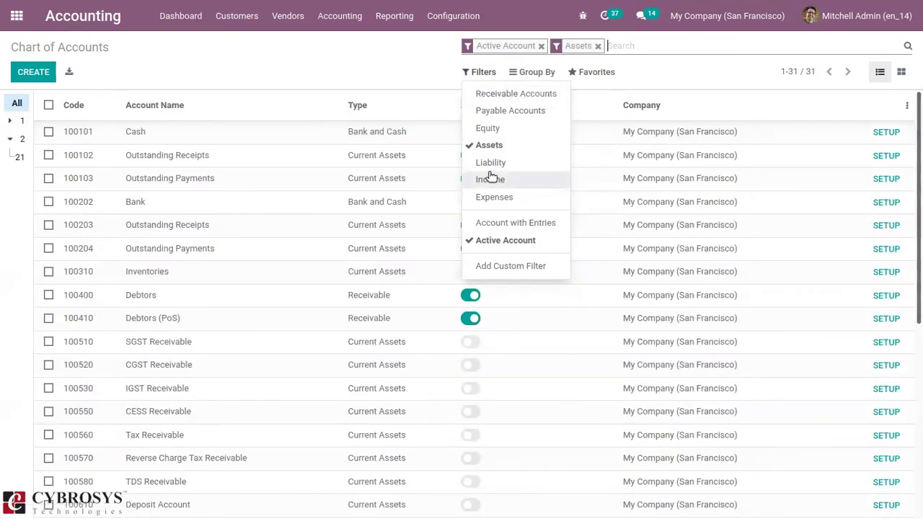
Replace the Assets filter with Expenses so that only active expense accounts are listed.
{"action": "left_click", "coordinate": [496, 196]}
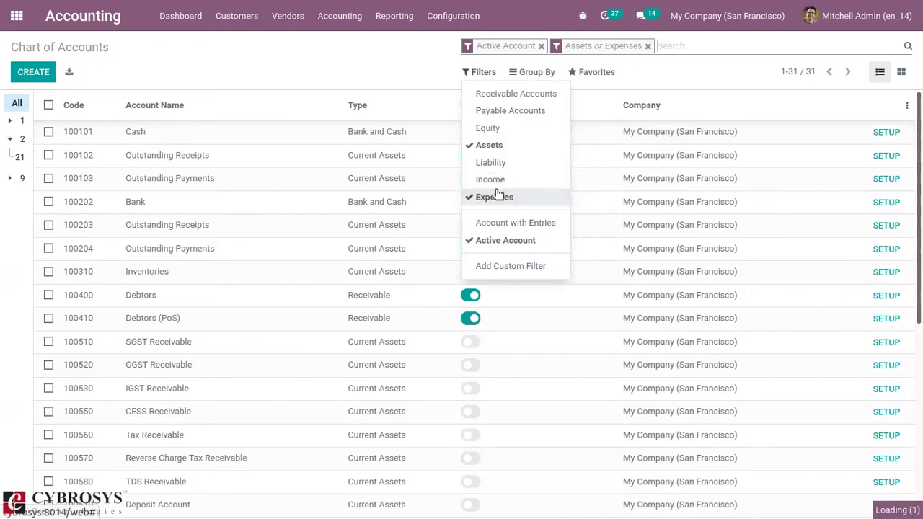
{"action": "left_click", "coordinate": [495, 145]}
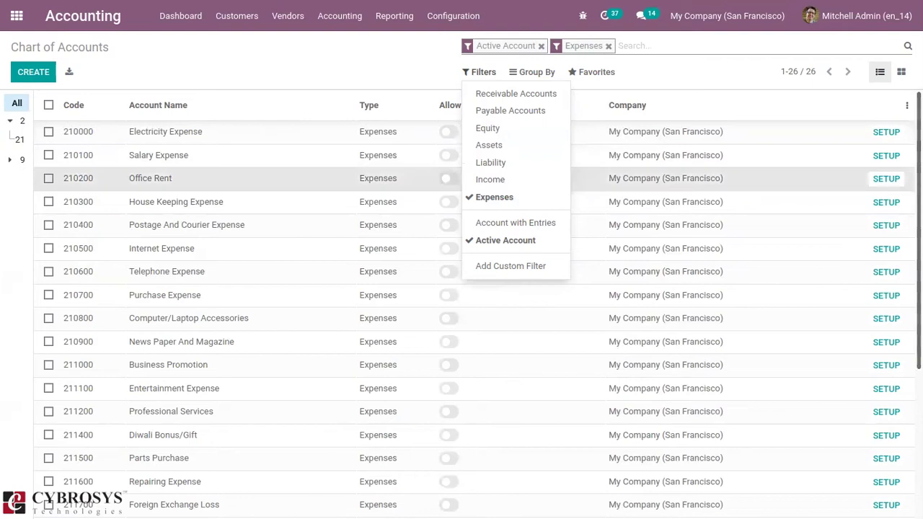
{"action": "left_click", "coordinate": [819, 182]}
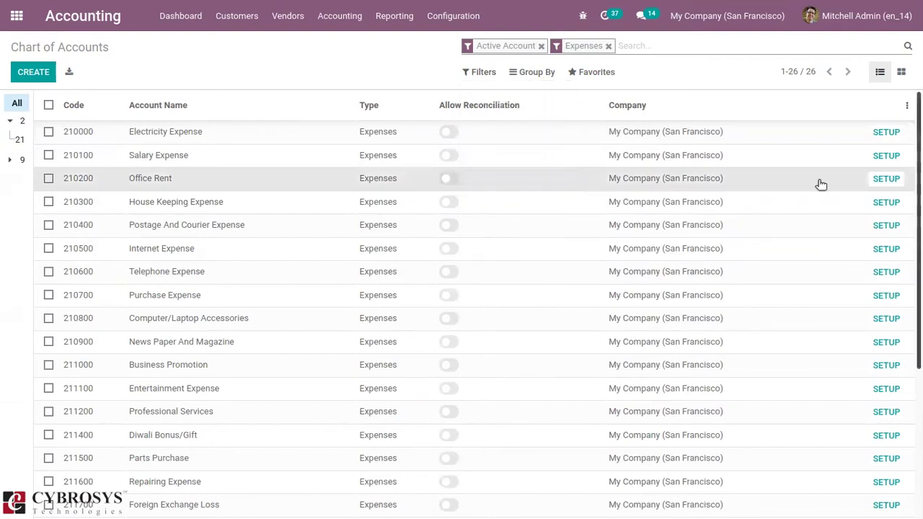
Remove the Expenses filter and group the chart of accounts by Account Type.
{"action": "left_click", "coordinate": [483, 73]}
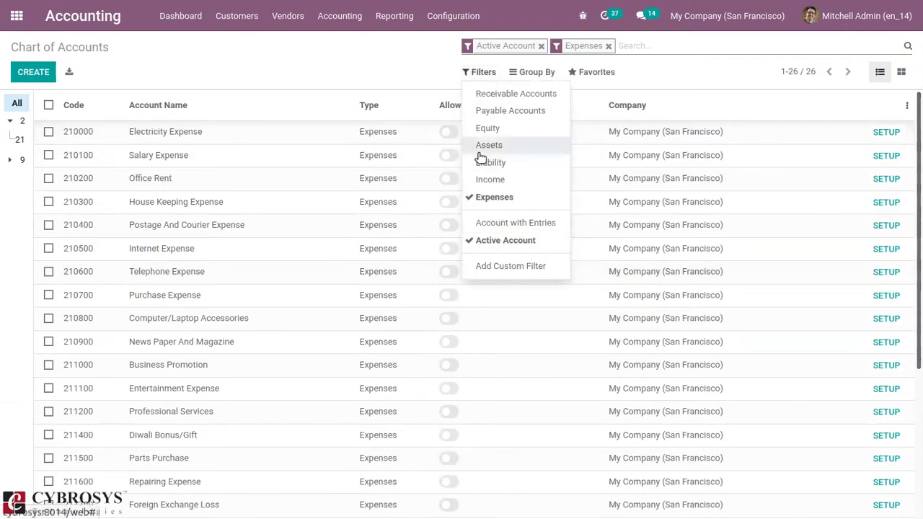
{"action": "left_click", "coordinate": [532, 73]}
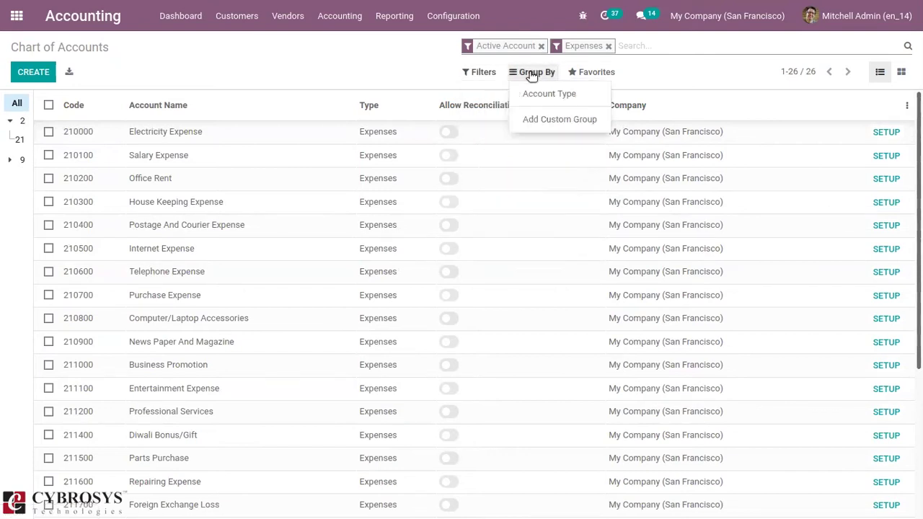
{"action": "left_click", "coordinate": [477, 73]}
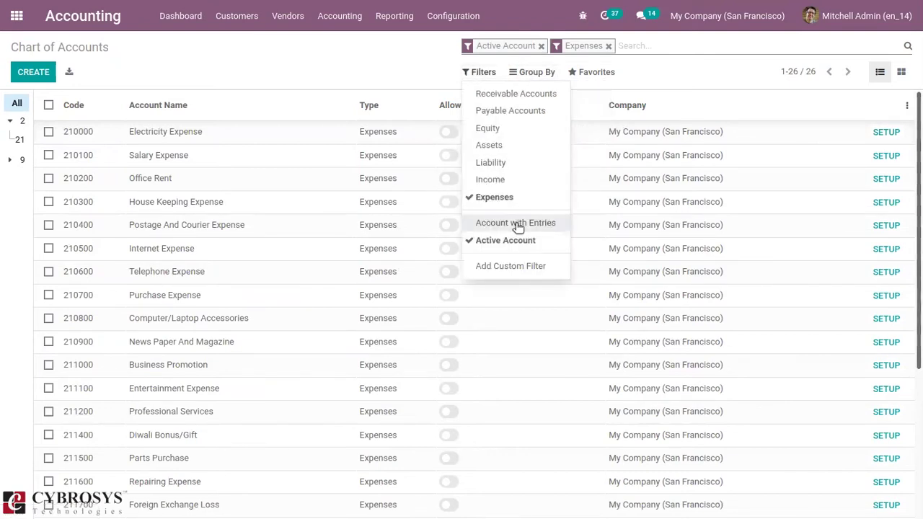
{"action": "left_click", "coordinate": [517, 203]}
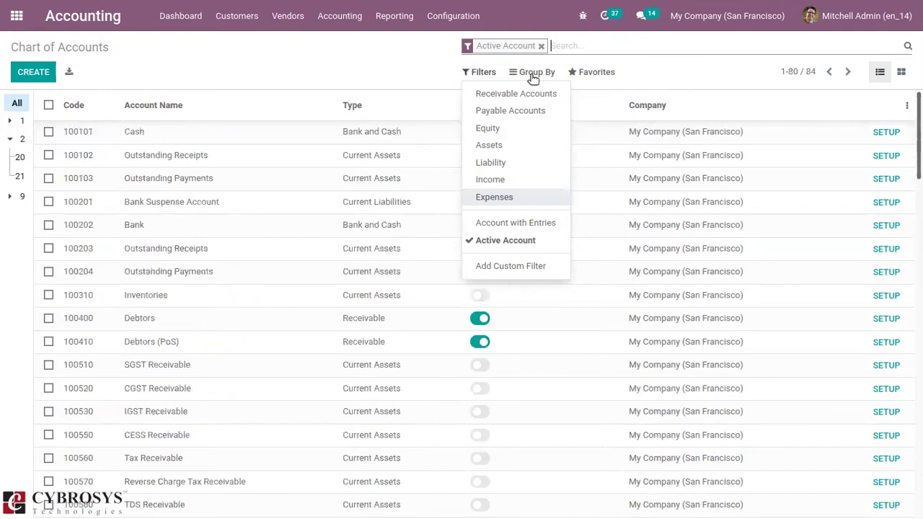
{"action": "left_click", "coordinate": [531, 75]}
{"action": "left_click", "coordinate": [553, 96]}
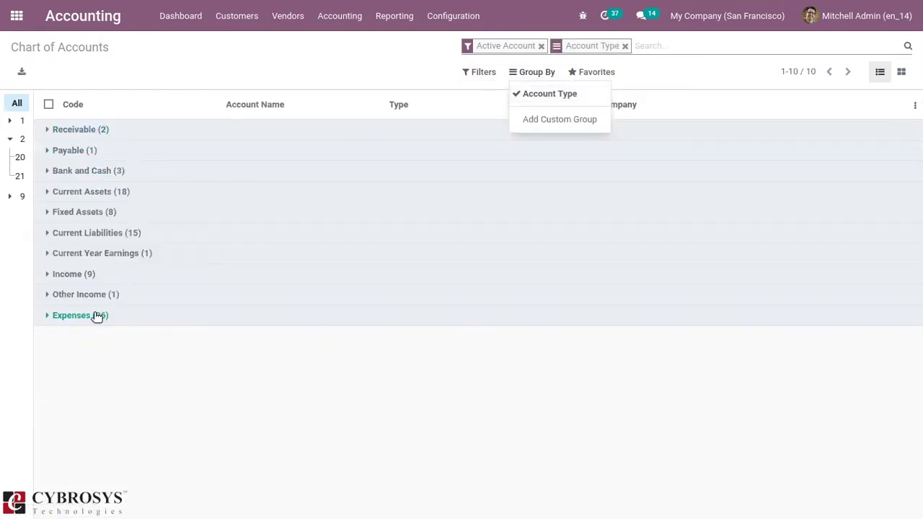
Expand and collapse the Receivable group to view its accounts, and remove the Account Type grouping.
{"action": "left_click", "coordinate": [48, 132]}
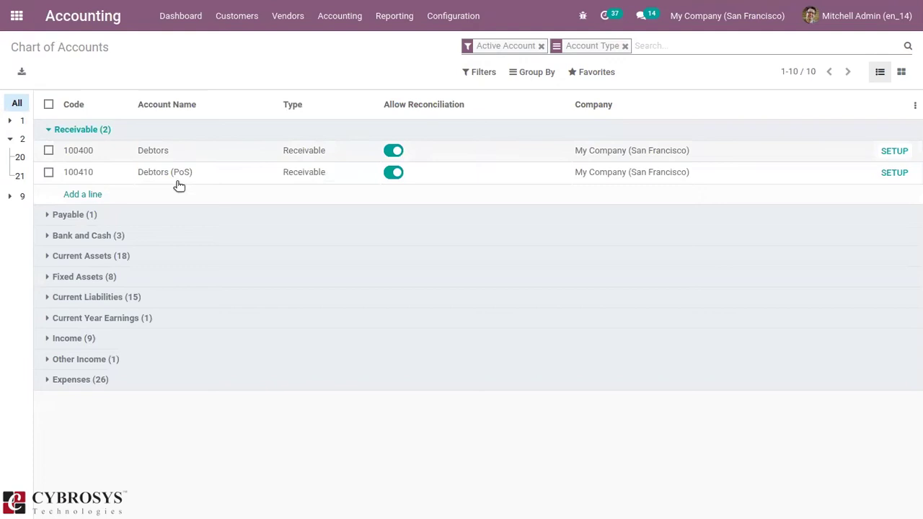
{"action": "left_click", "coordinate": [52, 129]}
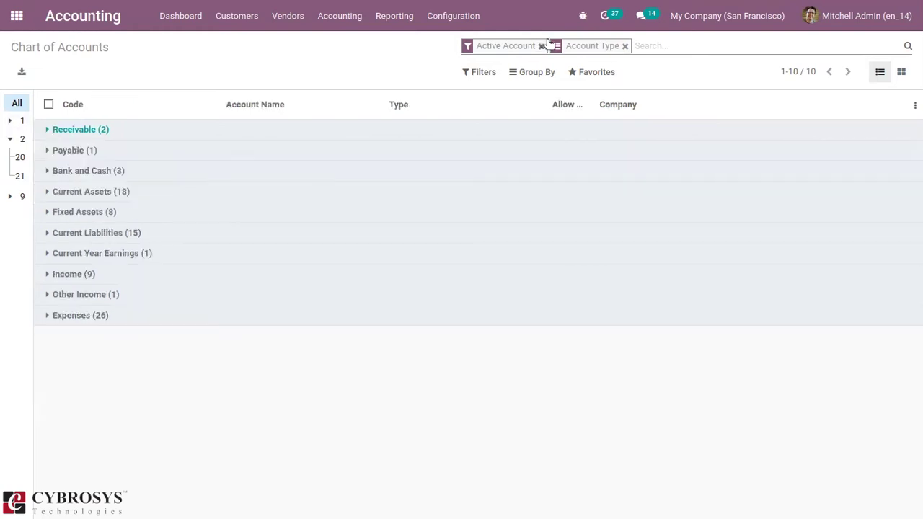
{"action": "left_click", "coordinate": [625, 46]}
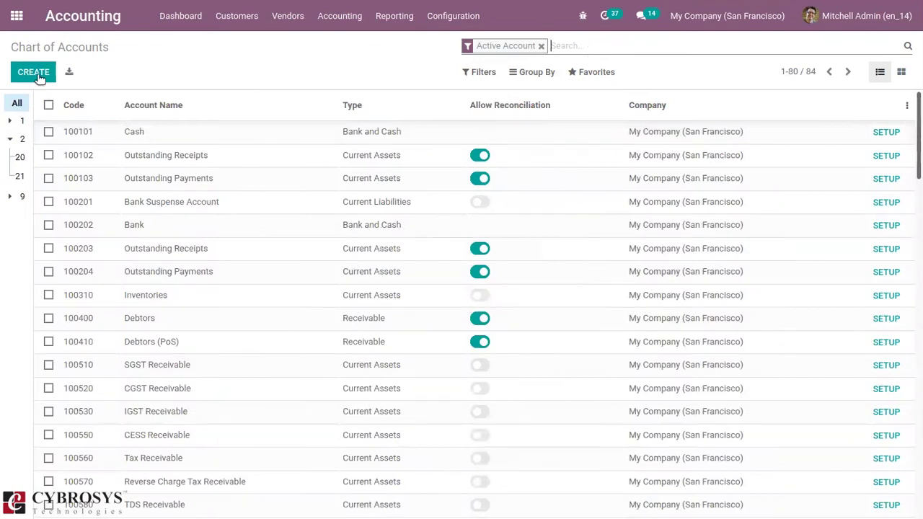
Create a new account in the chart of accounts with code 100100 and the name Travel Expense.
{"action": "left_click", "coordinate": [39, 74]}
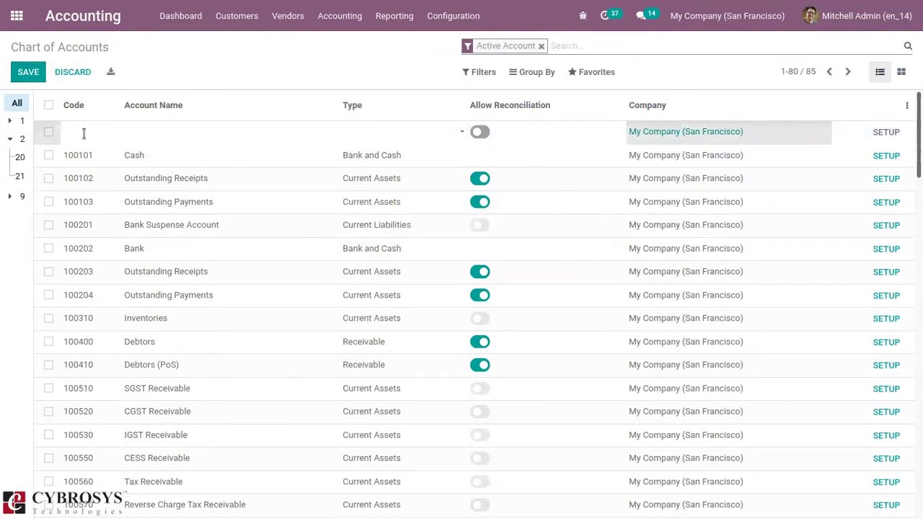
{"action": "type", "text": "100100"}
{"action": "left_click", "coordinate": [186, 128]}
{"action": "type", "text": "T"}
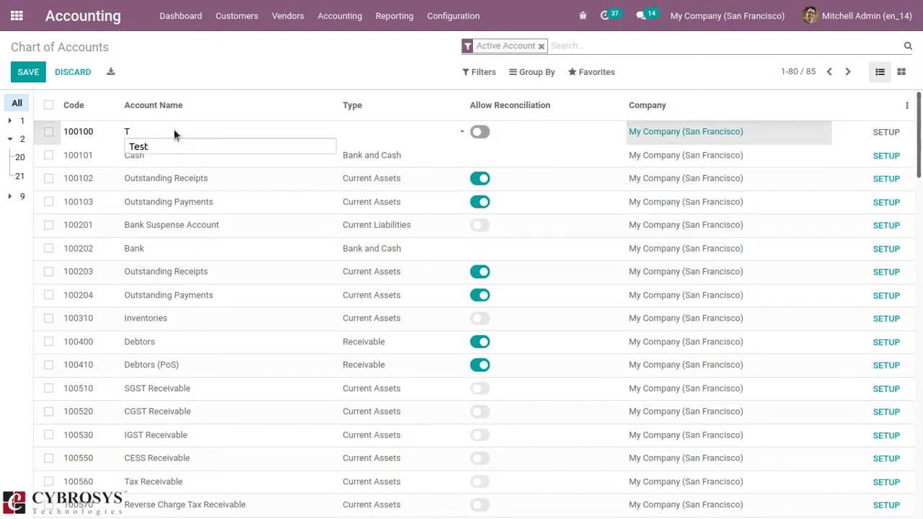
{"action": "type", "text": "ravellin"}
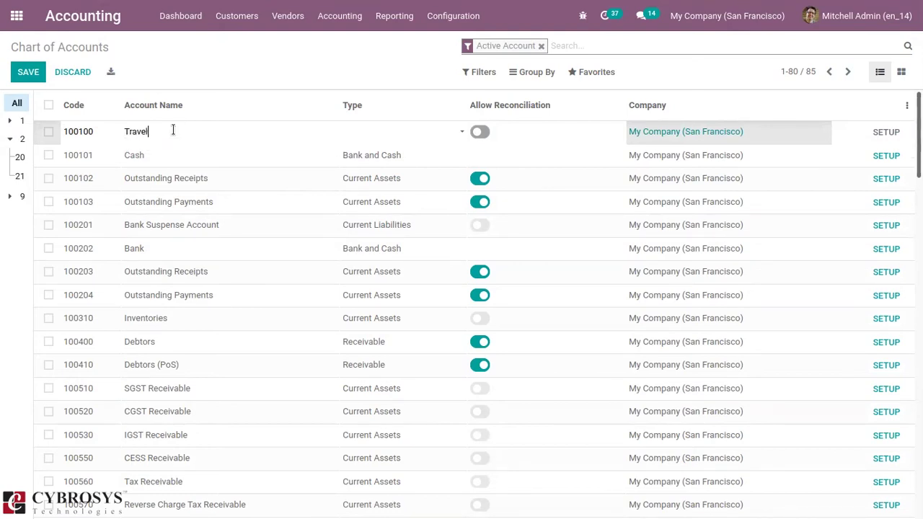
{"action": "key", "text": "BackSpace"}
{"action": "key", "text": "BackSpace"}
{"action": "type", "text": "Expense"}
Set the type of the new Travel Expense account to Expenses.
{"action": "left_click", "coordinate": [372, 130]}
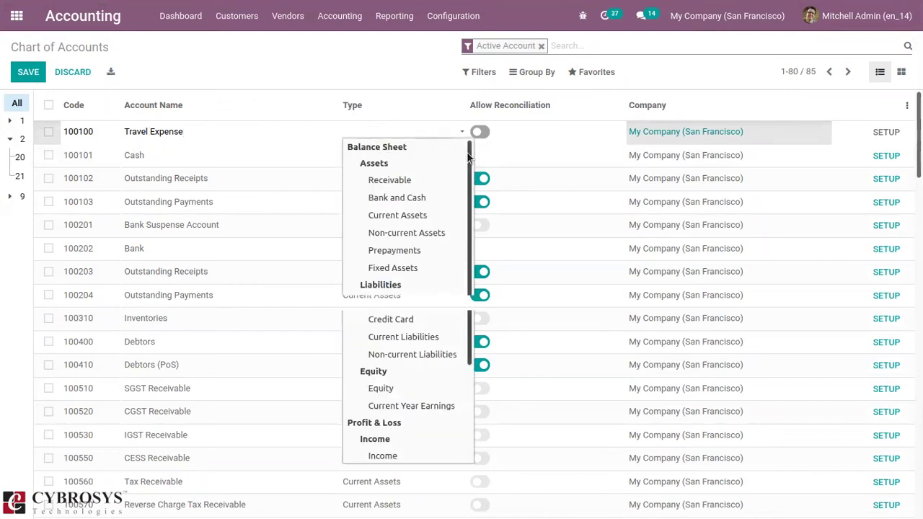
{"action": "scroll", "coordinate": [468, 175], "scroll_direction": "down", "scroll_amount": 1}
{"action": "scroll", "coordinate": [466, 144], "scroll_direction": "up", "scroll_amount": 2}
{"action": "left_click_drag", "start_coordinate": [469, 154], "coordinate": [480, 315]}
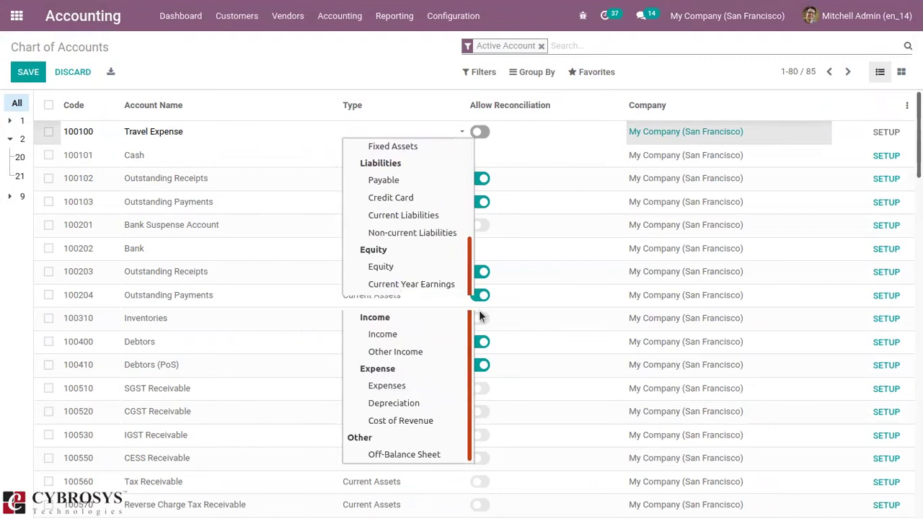
{"action": "left_click", "coordinate": [389, 387]}
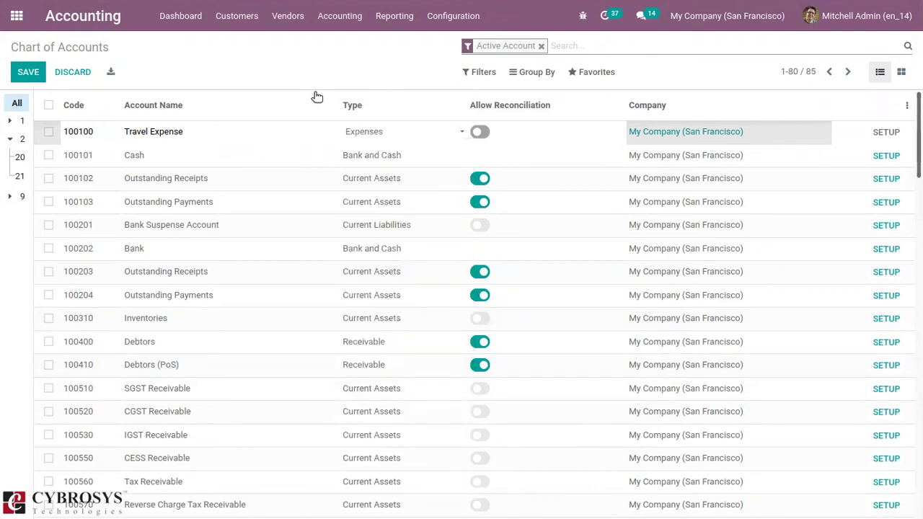
Look through the account types available for the new Travel Expense account.
{"action": "left_click", "coordinate": [381, 131]}
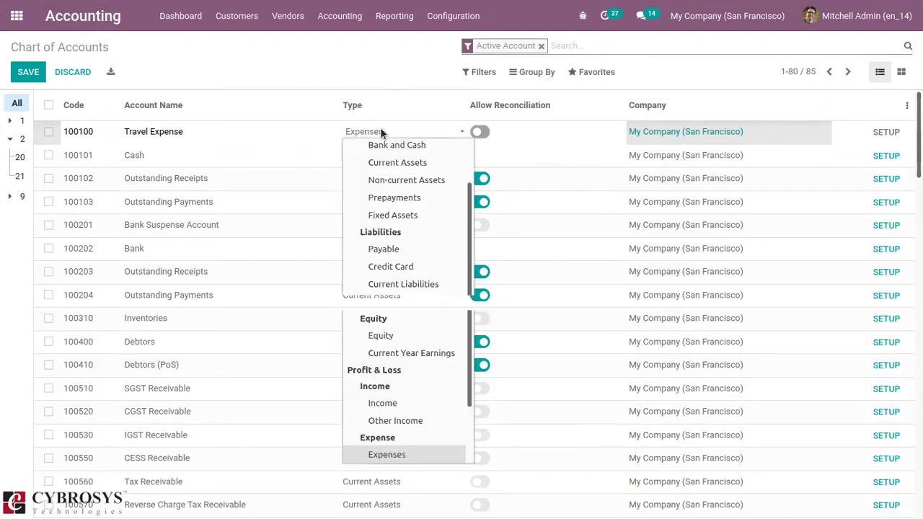
{"action": "scroll", "coordinate": [467, 202], "scroll_direction": "up", "scroll_amount": 1}
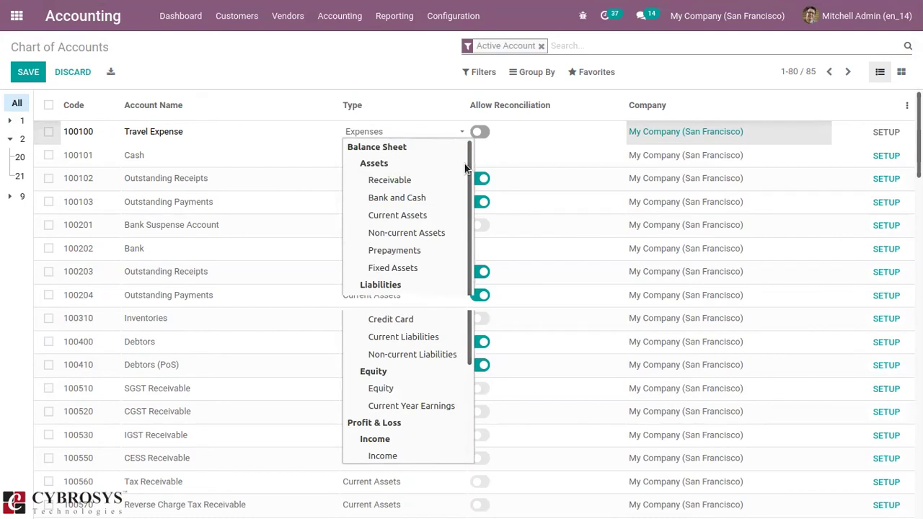
{"action": "left_click_drag", "start_coordinate": [466, 165], "coordinate": [475, 278]}
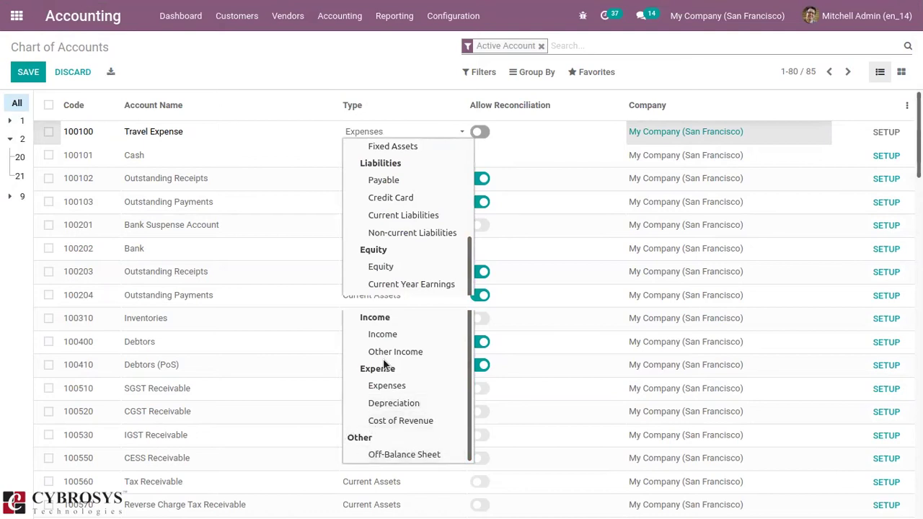
{"action": "left_click_drag", "start_coordinate": [467, 248], "coordinate": [387, 68]}
{"action": "left_click", "coordinate": [381, 57]}
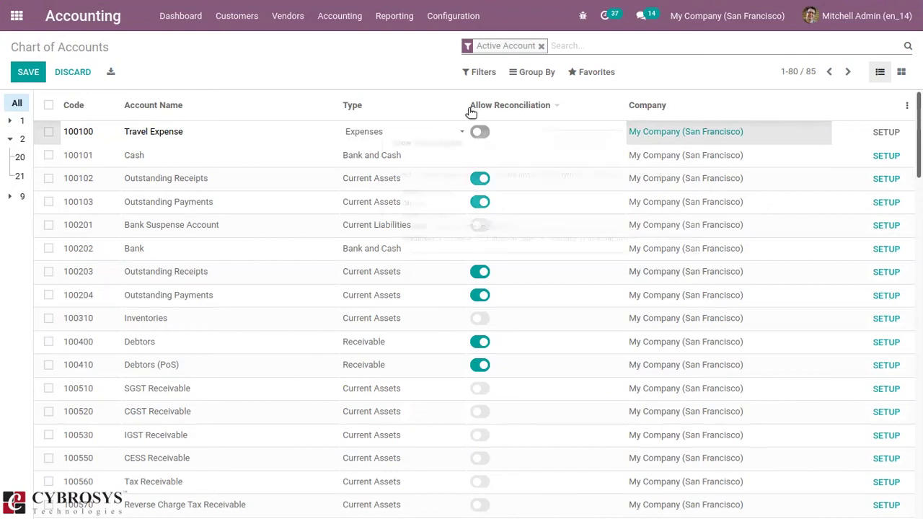
Save the new Travel Expense account and open its full setup form for editing.
{"action": "mouse_move", "coordinate": [470, 112]}
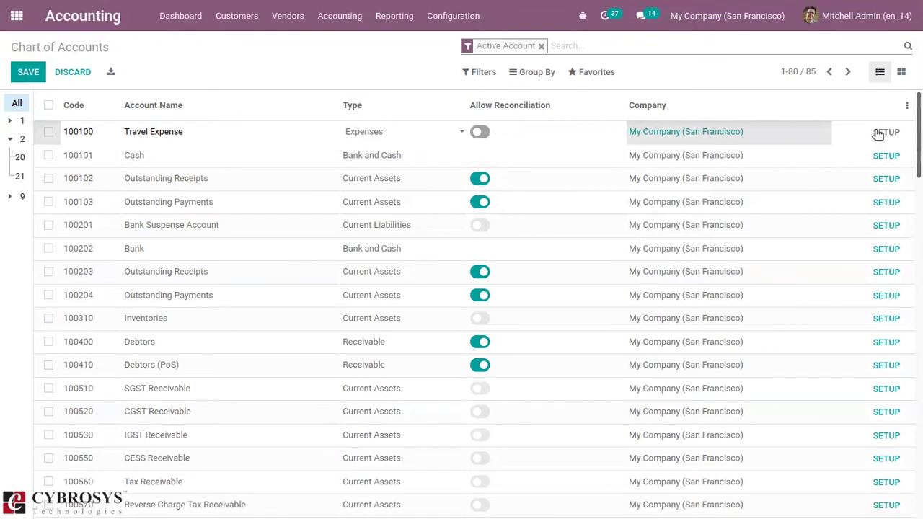
{"action": "left_click", "coordinate": [29, 73]}
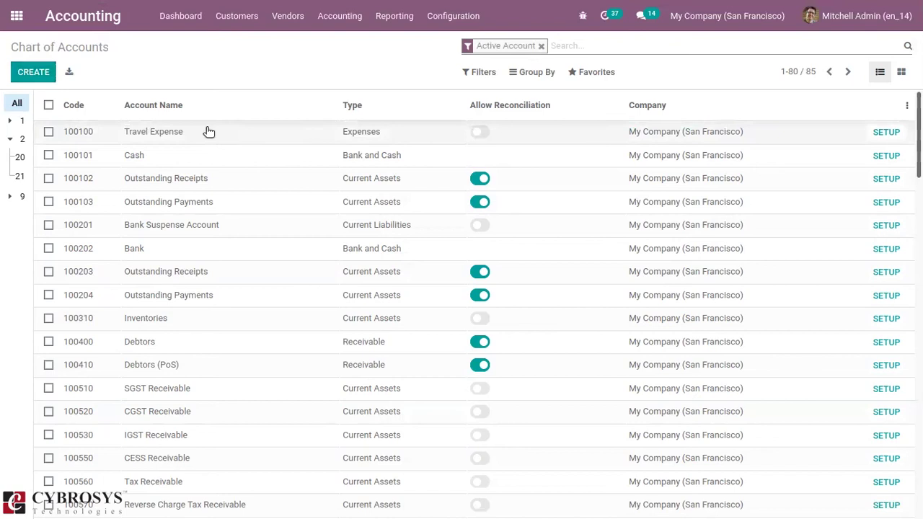
{"action": "left_click", "coordinate": [885, 132]}
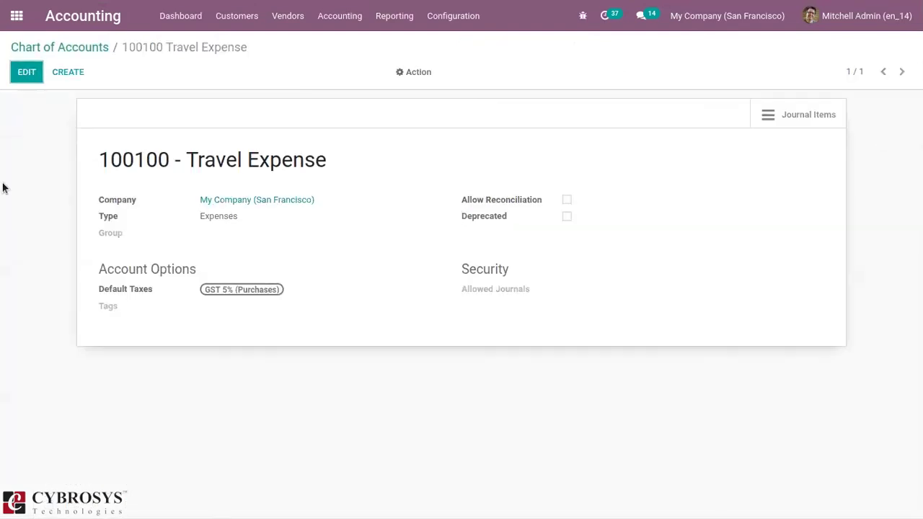
{"action": "left_click", "coordinate": [24, 76]}
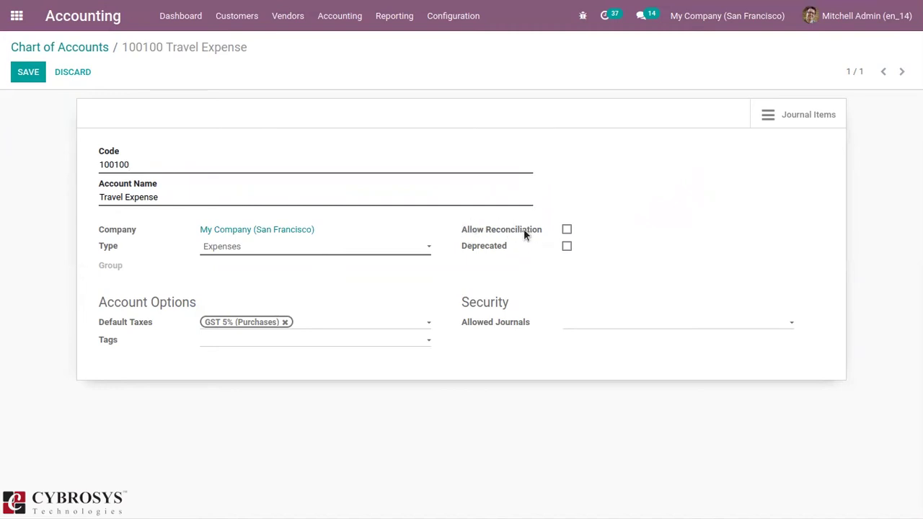
Review the Travel Expense account's Allow Reconciliation and Deprecated options, available tags and Allowed Journals field.
{"action": "mouse_move", "coordinate": [523, 228]}
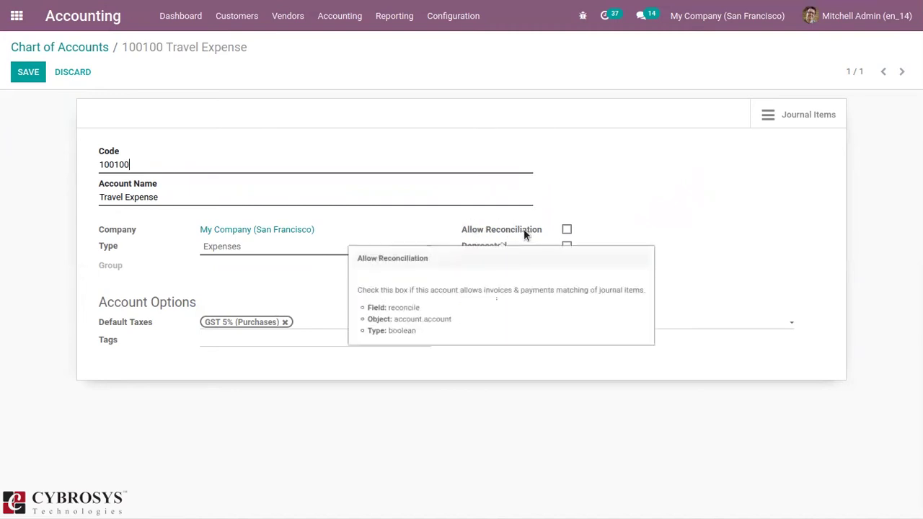
{"action": "mouse_move", "coordinate": [484, 248]}
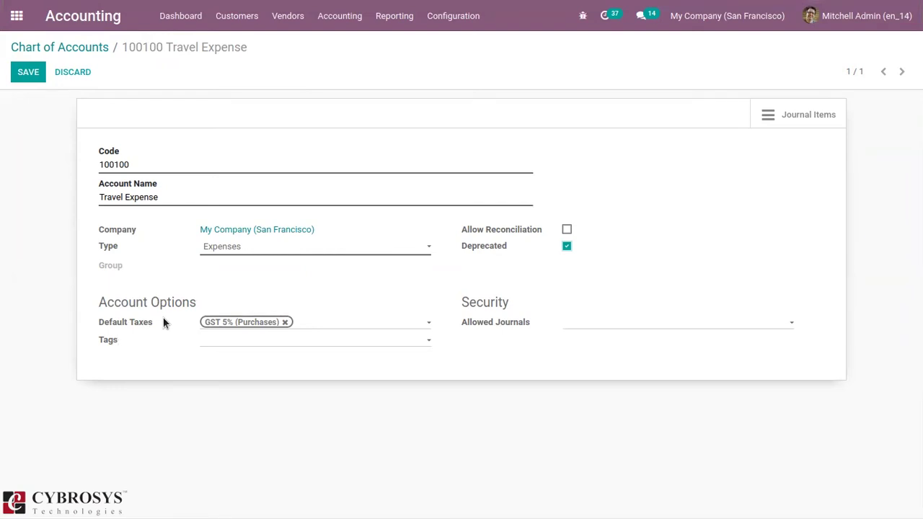
{"action": "left_click", "coordinate": [250, 344]}
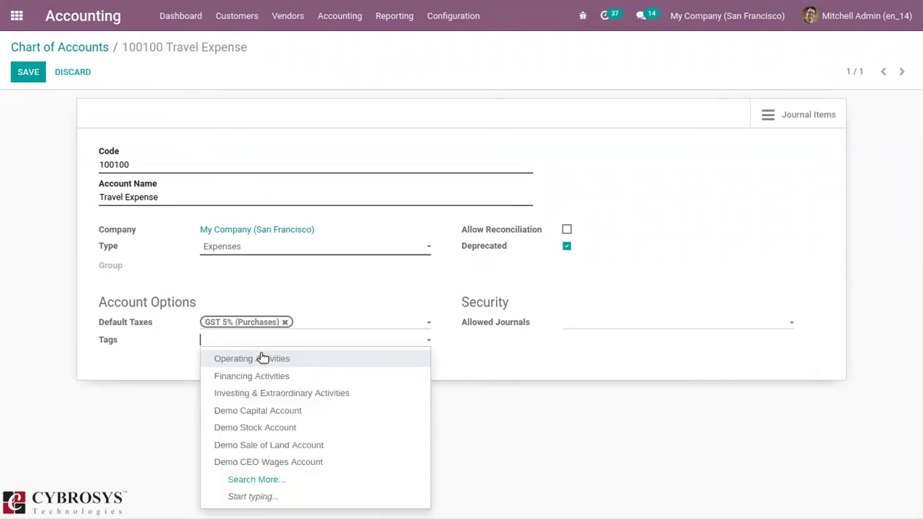
{"action": "type", "text": "exp"}
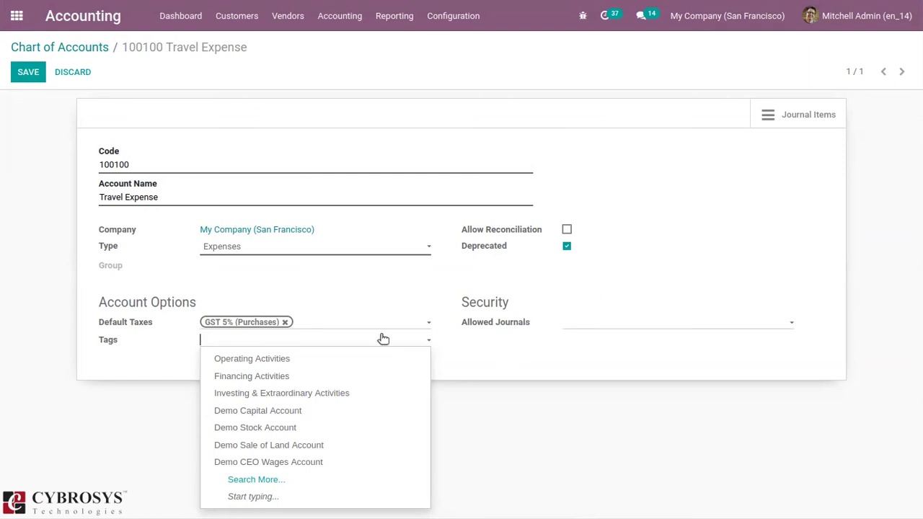
{"action": "left_click", "coordinate": [187, 383]}
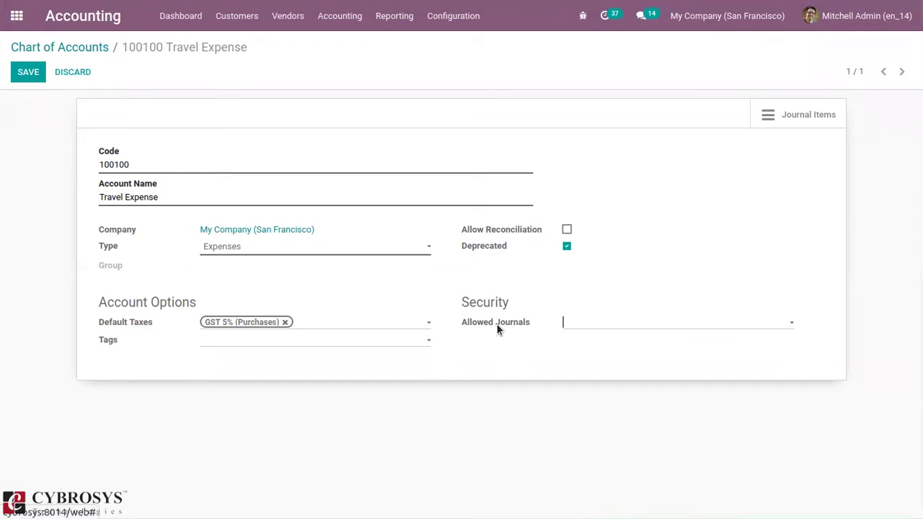
{"action": "mouse_move", "coordinate": [497, 324]}
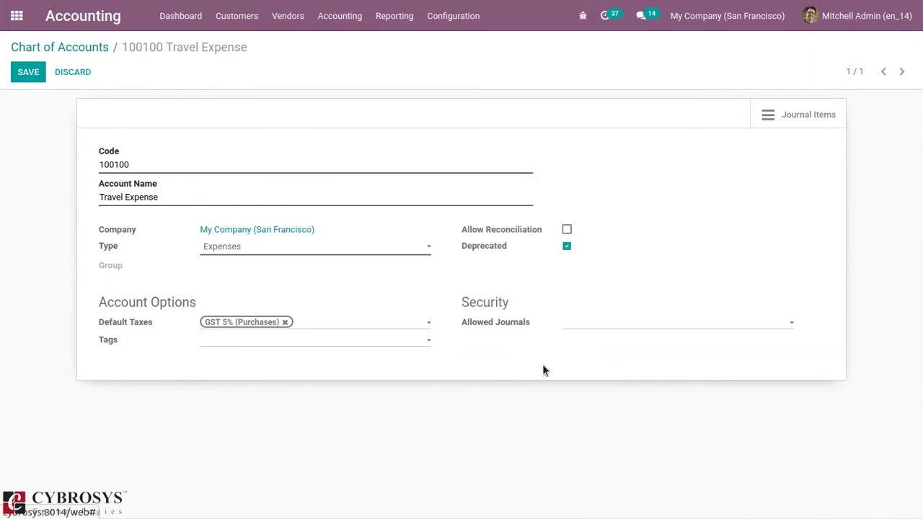
Change the type of the Travel Expense account to Current Assets.
{"action": "left_click", "coordinate": [241, 246]}
{"action": "left_click_drag", "start_coordinate": [426, 364], "coordinate": [421, 265]}
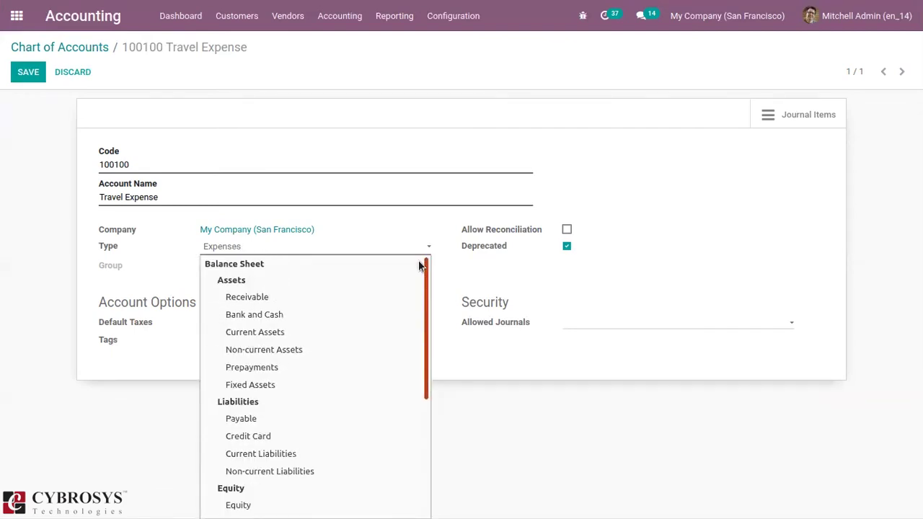
{"action": "left_click", "coordinate": [277, 332]}
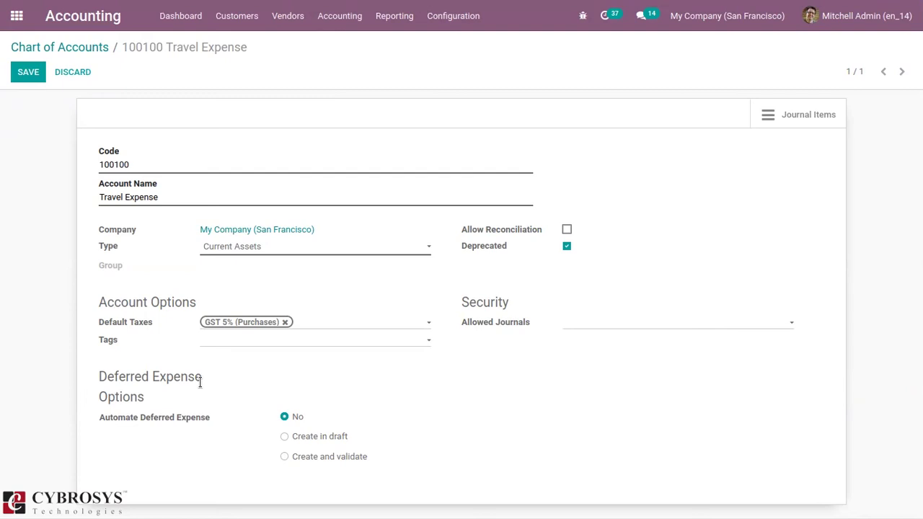
Try the Create in draft and Create and validate options for Automate Deferred Expense, and reset it to No.
{"action": "left_click", "coordinate": [319, 438]}
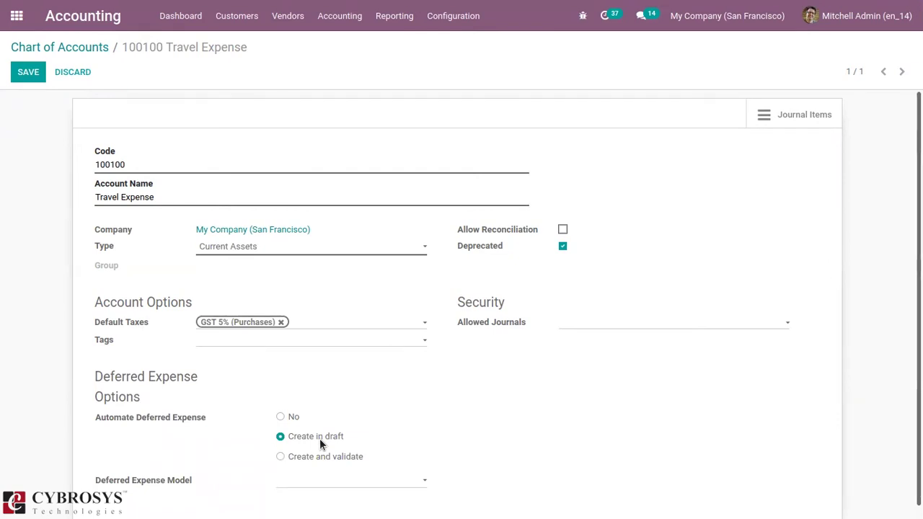
{"action": "scroll", "coordinate": [889, 326], "scroll_direction": "down", "scroll_amount": 1}
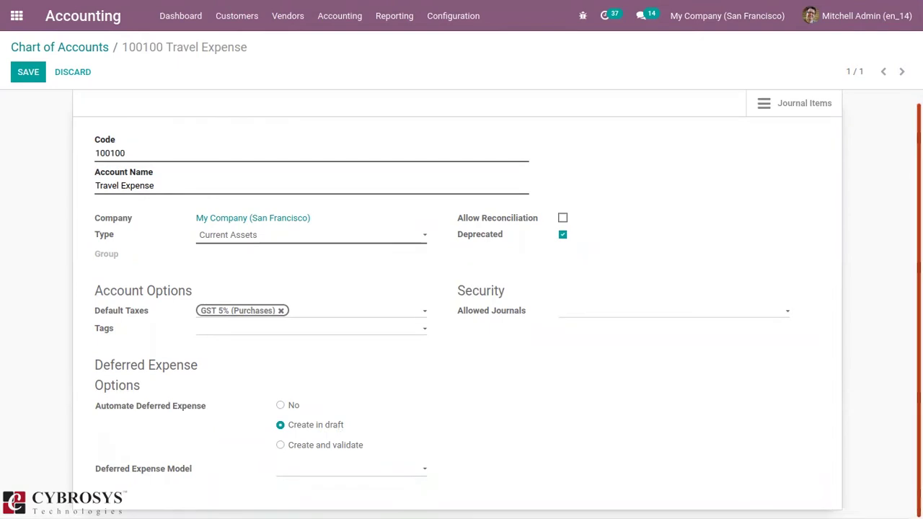
{"action": "left_click", "coordinate": [283, 472]}
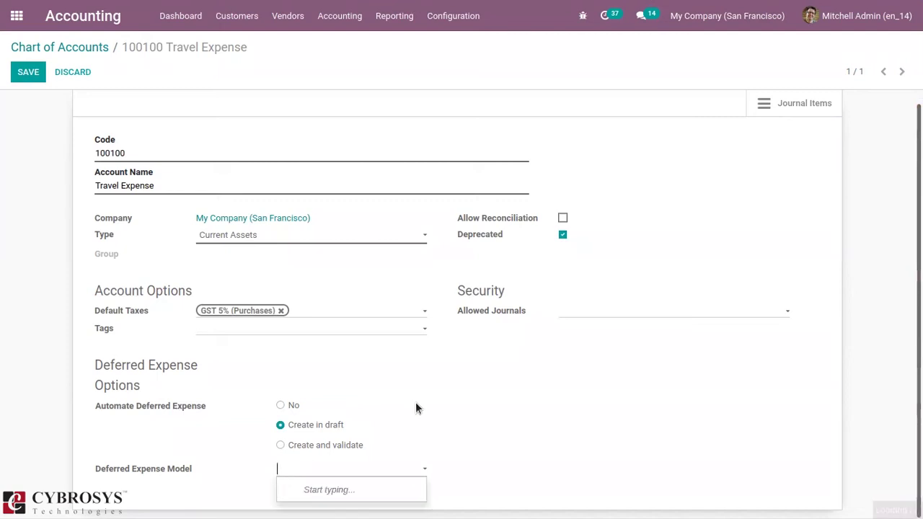
{"action": "left_click", "coordinate": [440, 405]}
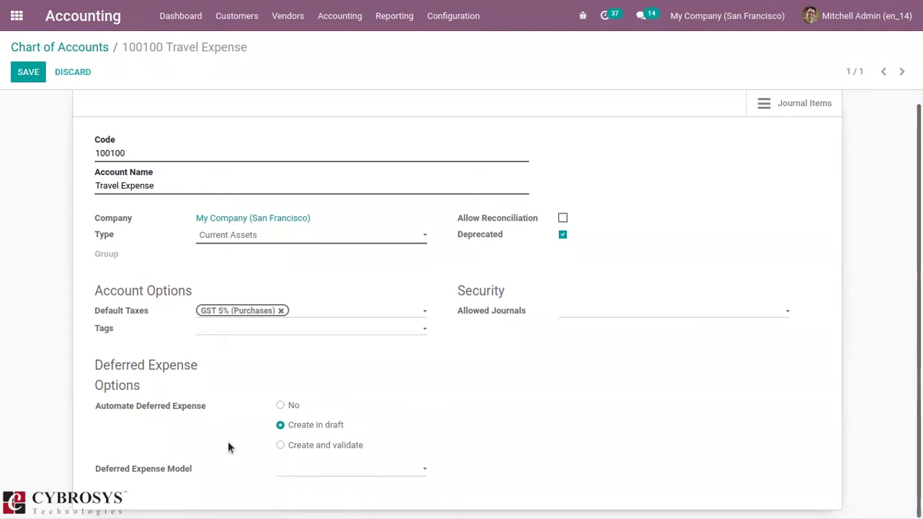
{"action": "left_click", "coordinate": [299, 450]}
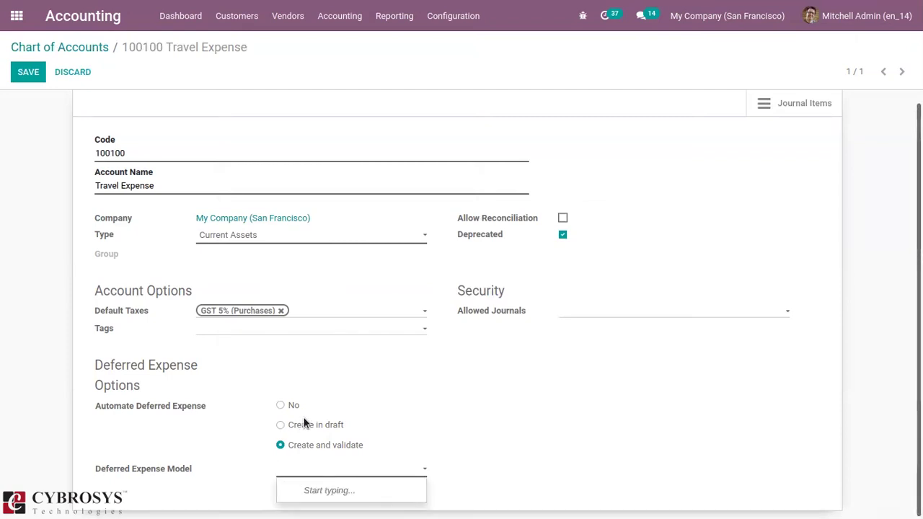
{"action": "left_click", "coordinate": [336, 431]}
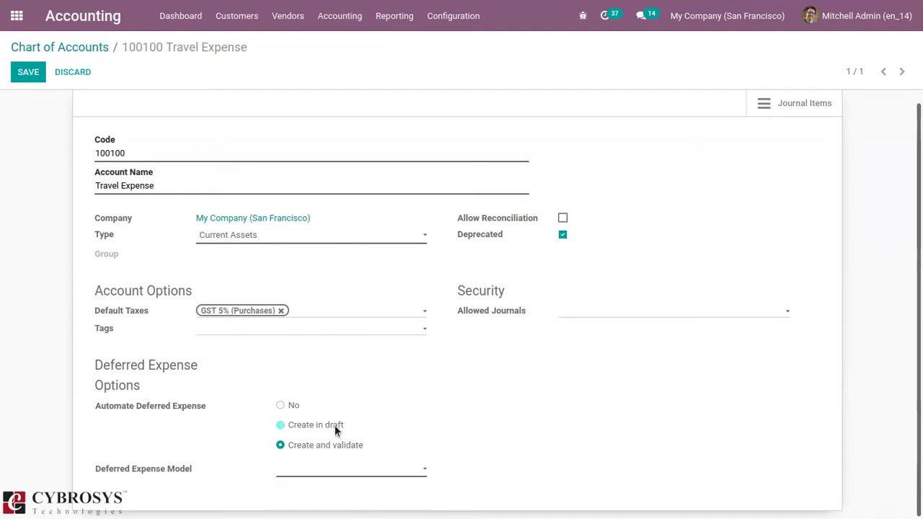
{"action": "left_click", "coordinate": [294, 405]}
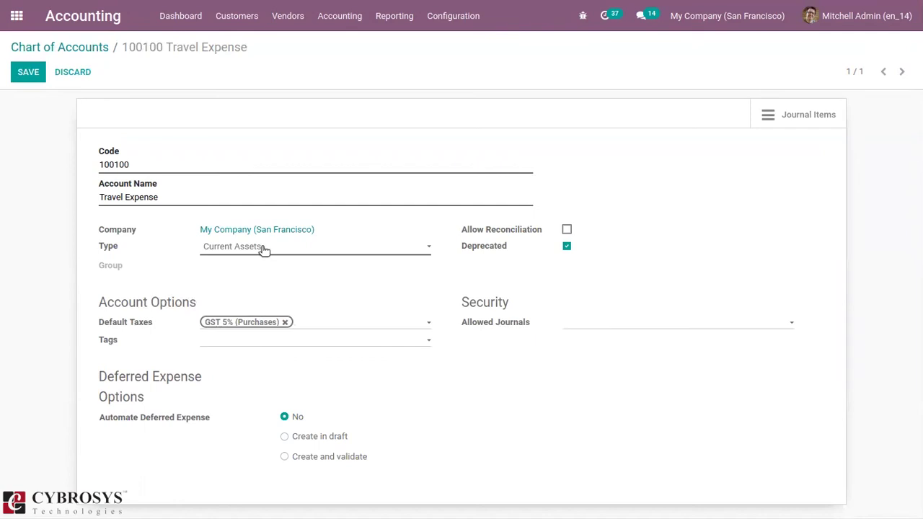
Set the Travel Expense account's type to Expenses with Deprecated unchecked, and save the account.
{"action": "left_click", "coordinate": [264, 248]}
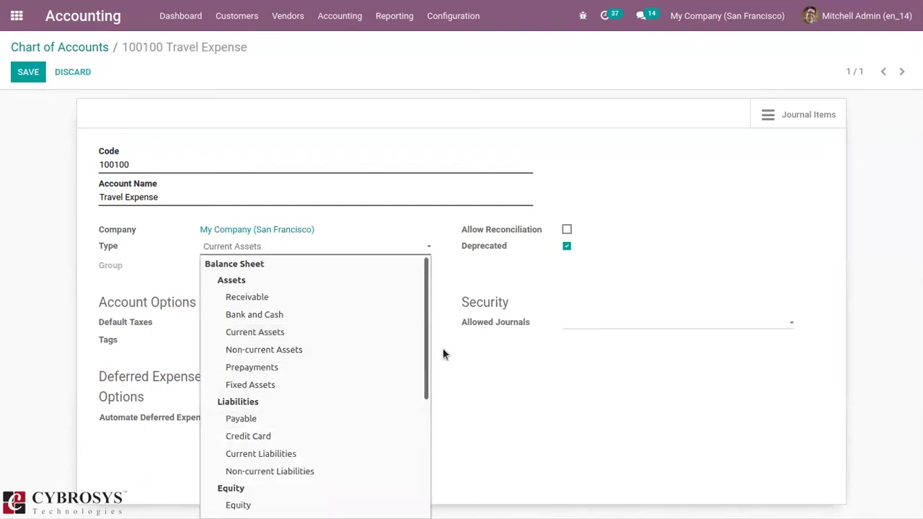
{"action": "left_click_drag", "start_coordinate": [426, 320], "coordinate": [426, 468]}
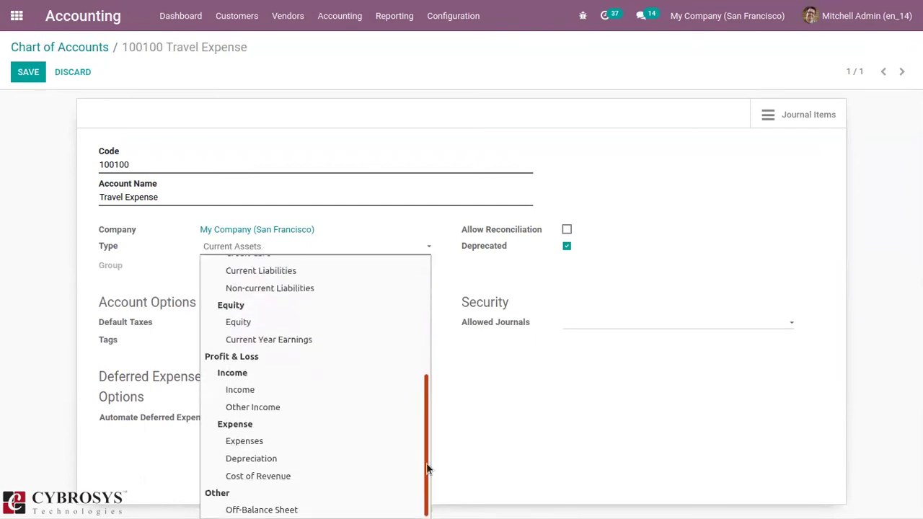
{"action": "left_click", "coordinate": [246, 439]}
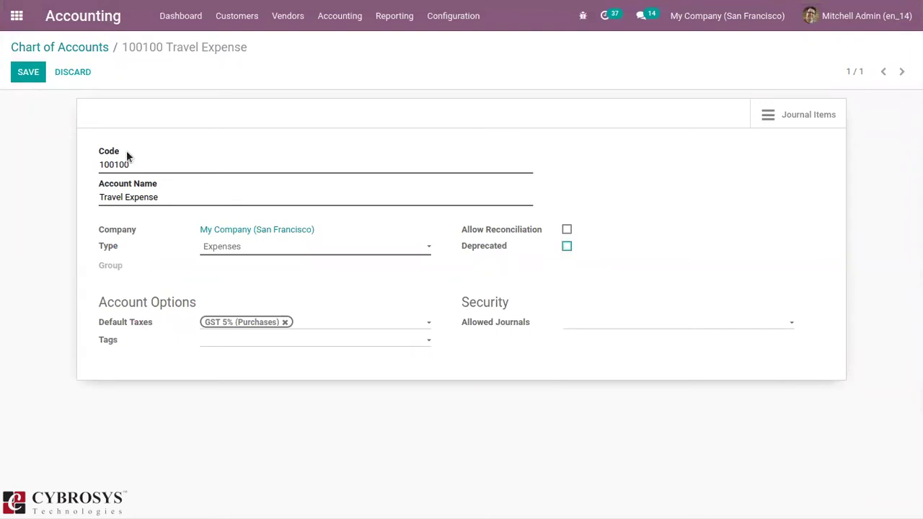
{"action": "left_click", "coordinate": [29, 75]}
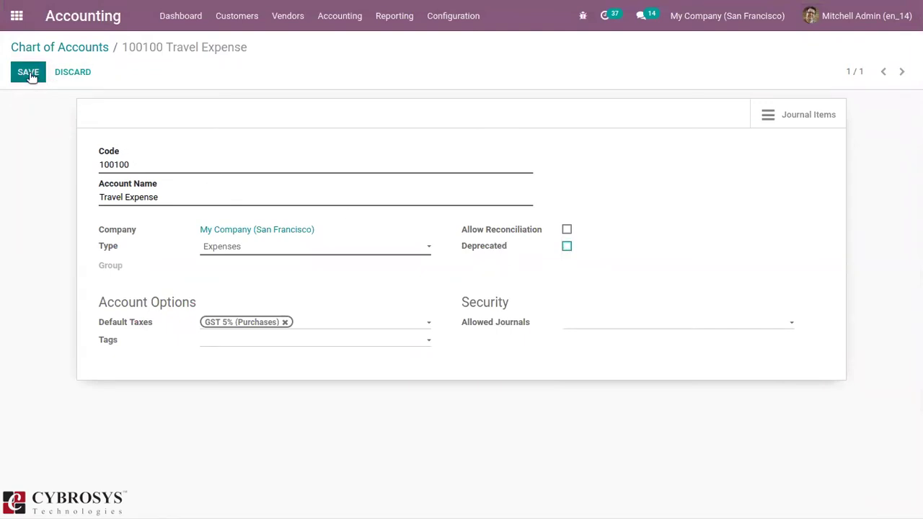
Return to the chart of accounts and open the setup form of the 100400 Debtors account.
{"action": "left_click", "coordinate": [80, 50]}
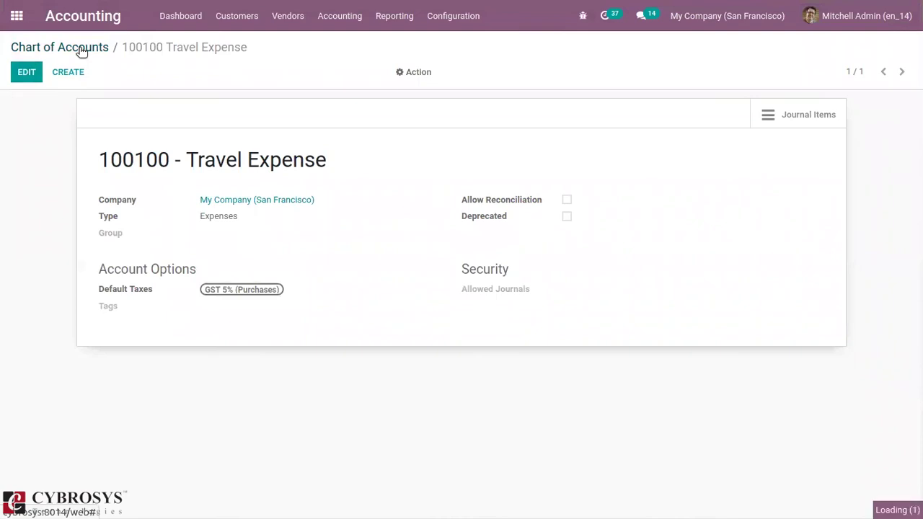
{"action": "scroll", "coordinate": [476, 303], "scroll_direction": "down", "scroll_amount": 5}
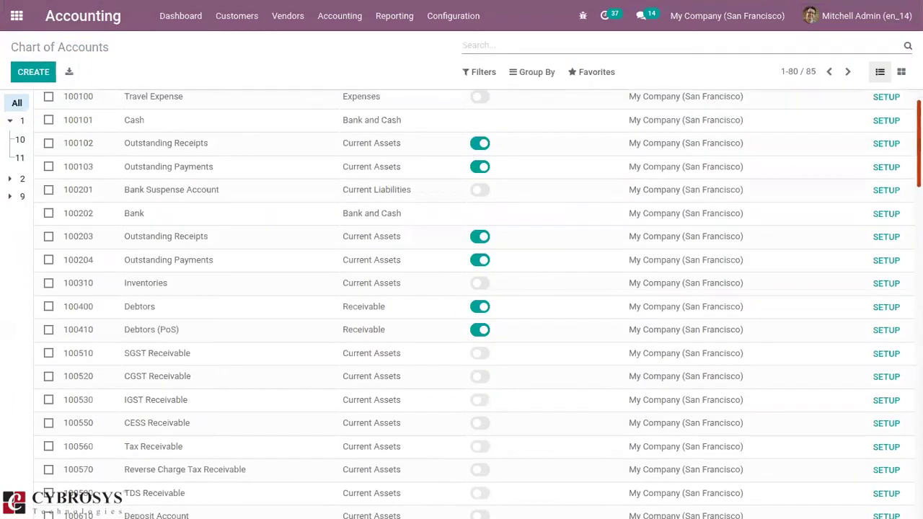
{"action": "left_click_drag", "start_coordinate": [918, 217], "coordinate": [919, 217]}
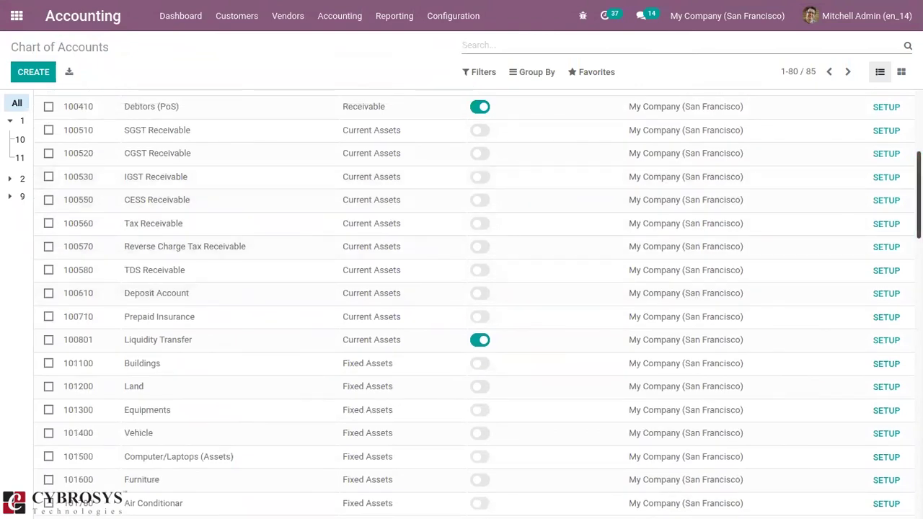
{"action": "scroll", "coordinate": [810, 174], "scroll_direction": "up", "scroll_amount": 5}
{"action": "left_click_drag", "start_coordinate": [919, 137], "coordinate": [919, 139]}
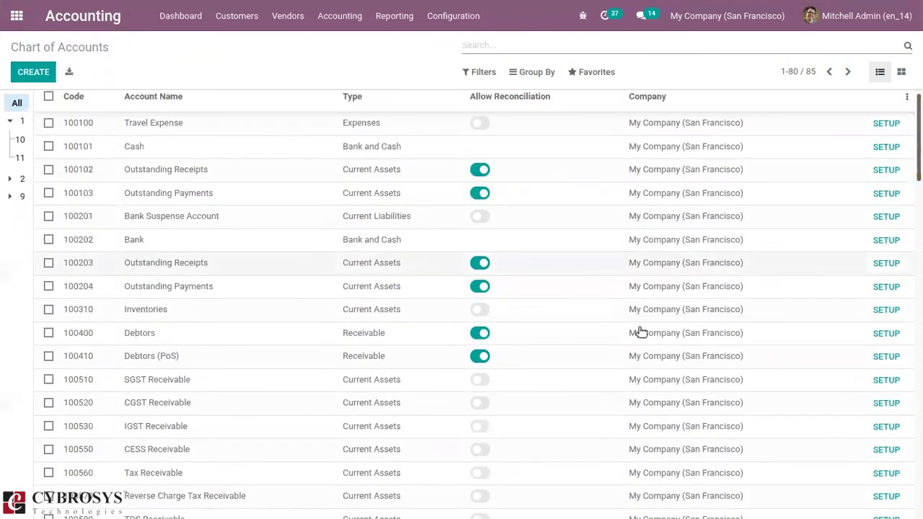
{"action": "left_click", "coordinate": [883, 333]}
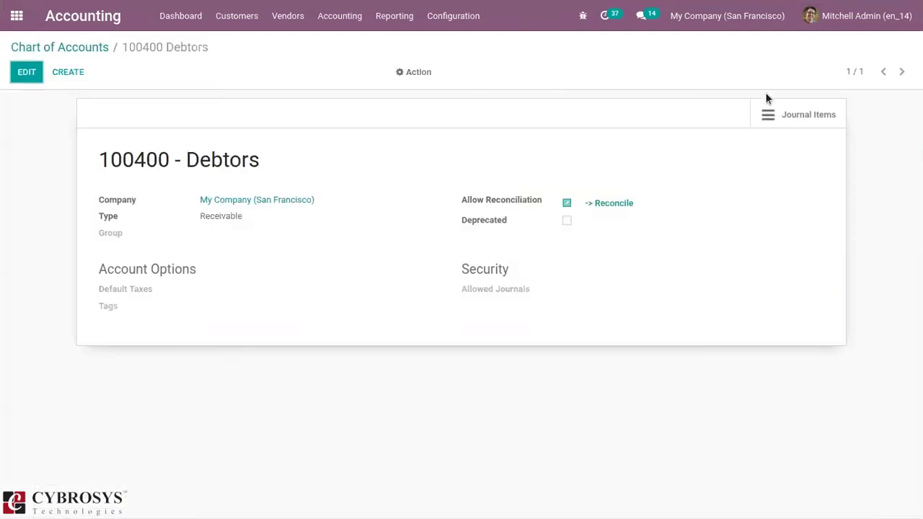
View the Debtors account's journal items, open the Draft Invoice (* 67) item, and return to the journal items list.
{"action": "left_click", "coordinate": [818, 113]}
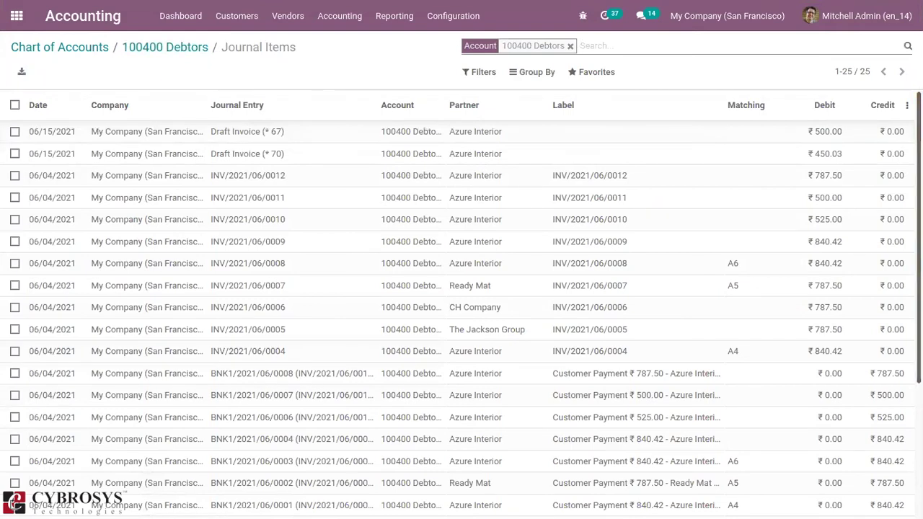
{"action": "left_click", "coordinate": [575, 137]}
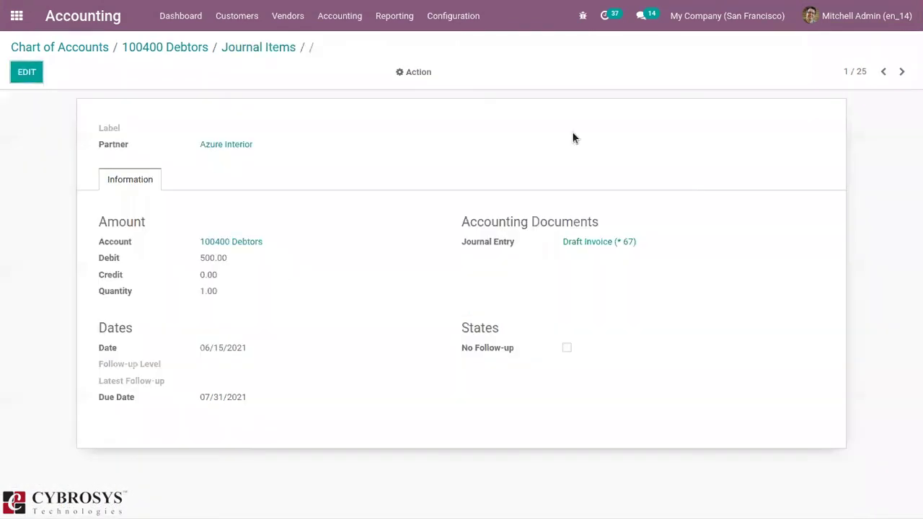
{"action": "left_click", "coordinate": [240, 51]}
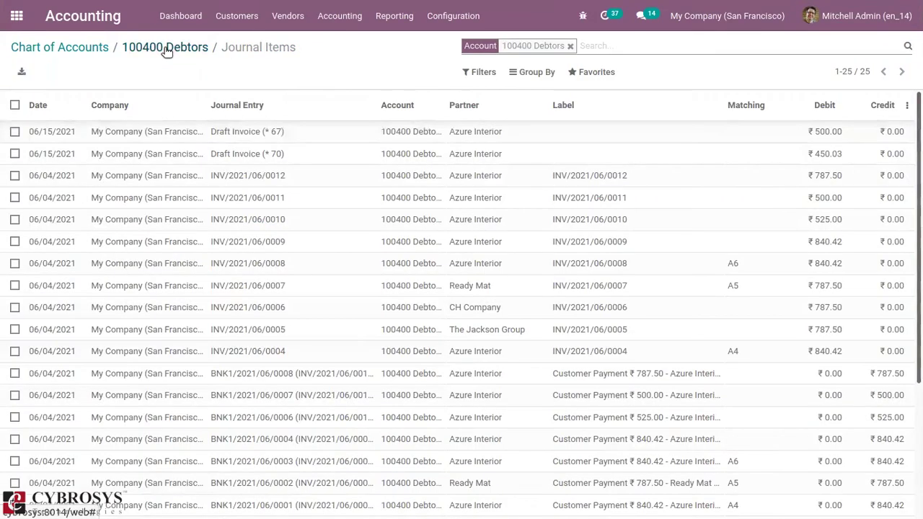
Leave the Debtors account for the chart of accounts, and open the Cable Management Box product from the customer products.
{"action": "left_click", "coordinate": [166, 48]}
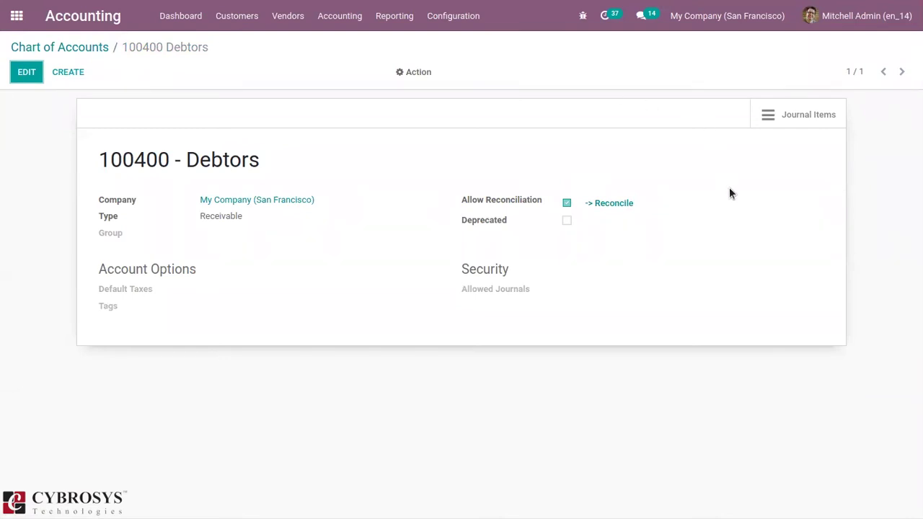
{"action": "left_click", "coordinate": [79, 47]}
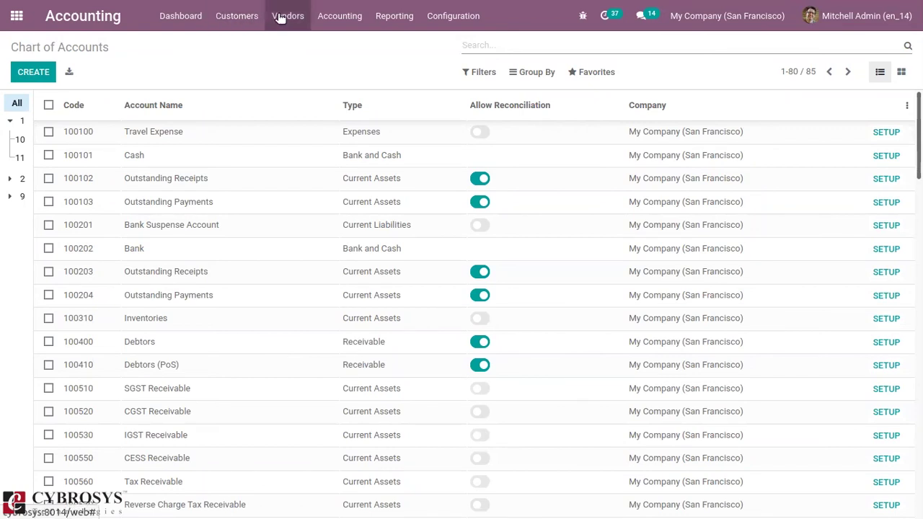
{"action": "left_click", "coordinate": [226, 17]}
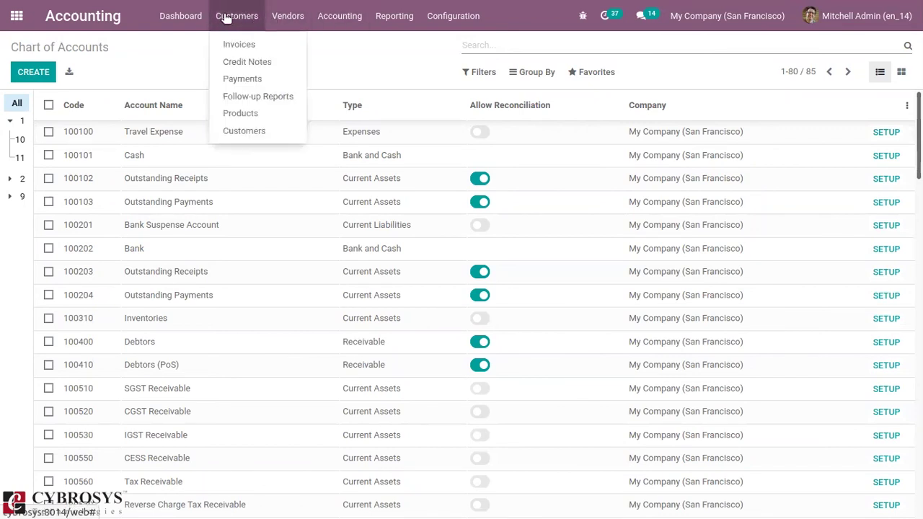
{"action": "left_click", "coordinate": [260, 115]}
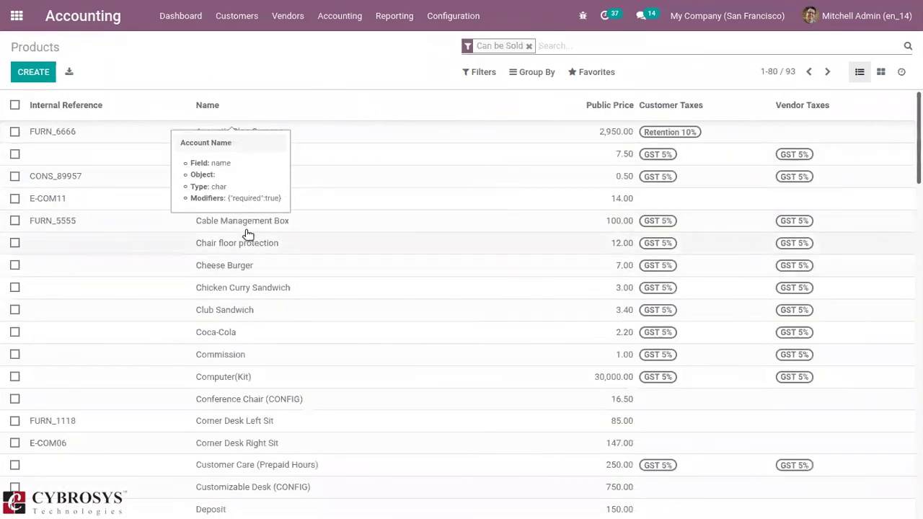
{"action": "left_click", "coordinate": [245, 224]}
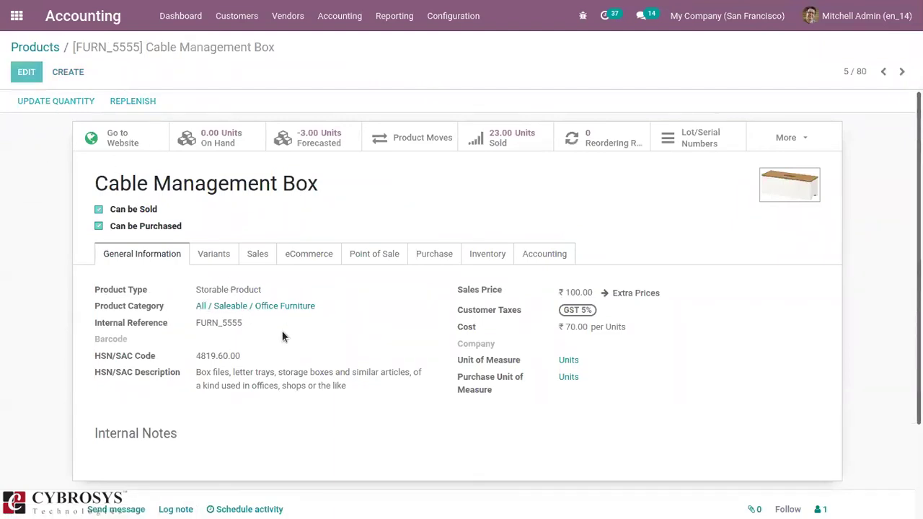
Examine the income, expense and stock accounts of the product's Office Furniture category, and close the category.
{"action": "left_click", "coordinate": [438, 329]}
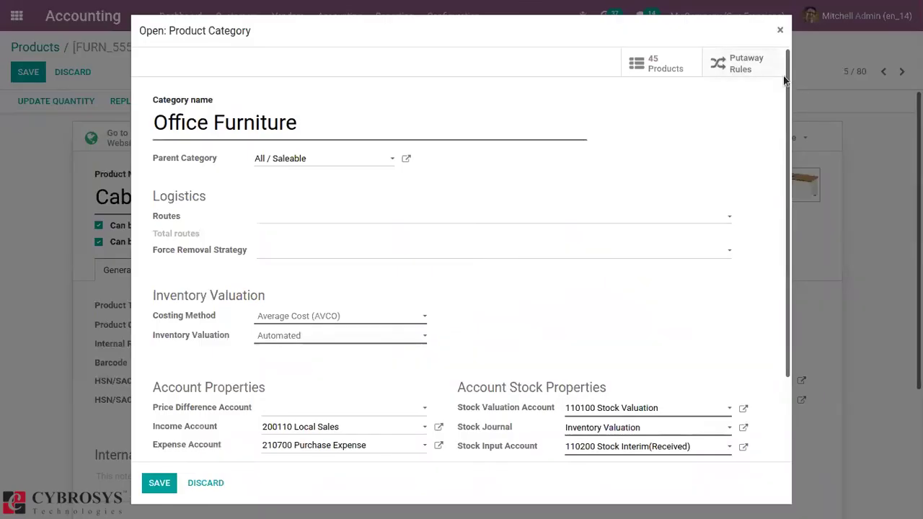
{"action": "scroll", "coordinate": [793, 205], "scroll_direction": "down", "scroll_amount": 2}
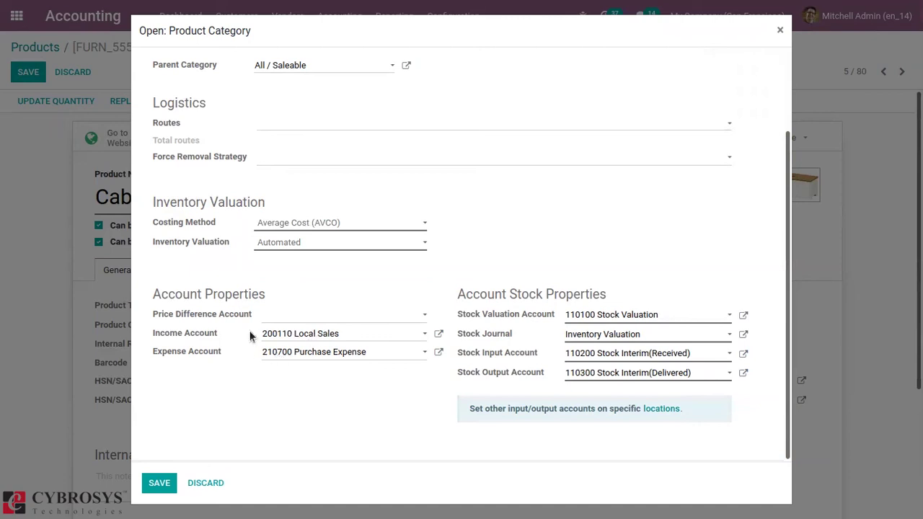
{"action": "left_click", "coordinate": [778, 31]}
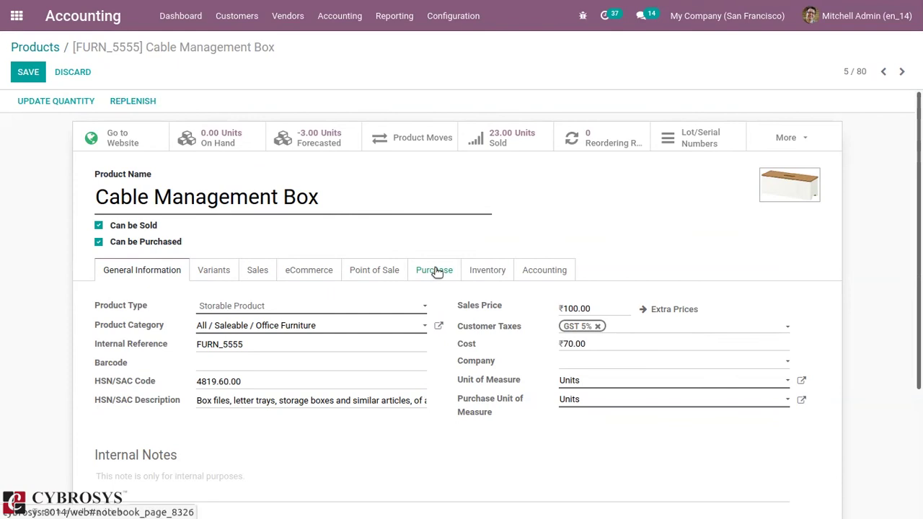
Set the Cable Management Box product's expense account to 100100 Travel Expense and save the product.
{"action": "left_click", "coordinate": [558, 271]}
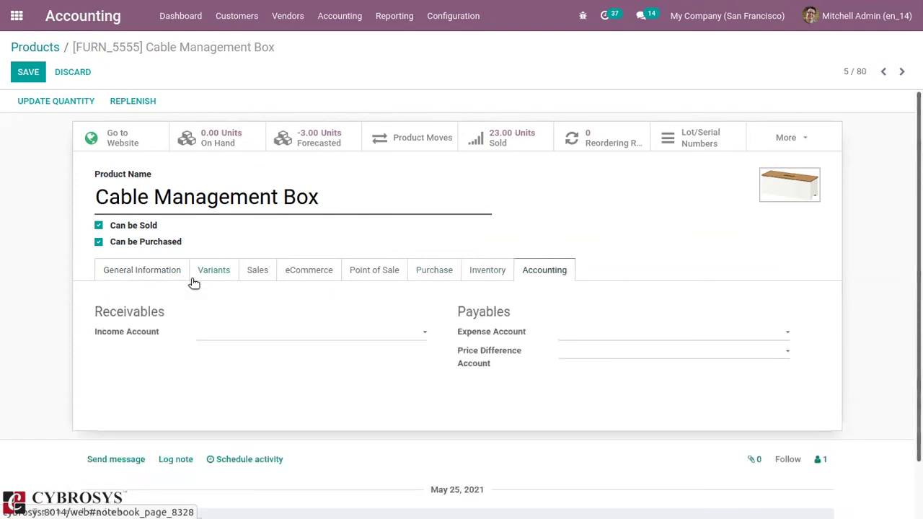
{"action": "left_click", "coordinate": [28, 71]}
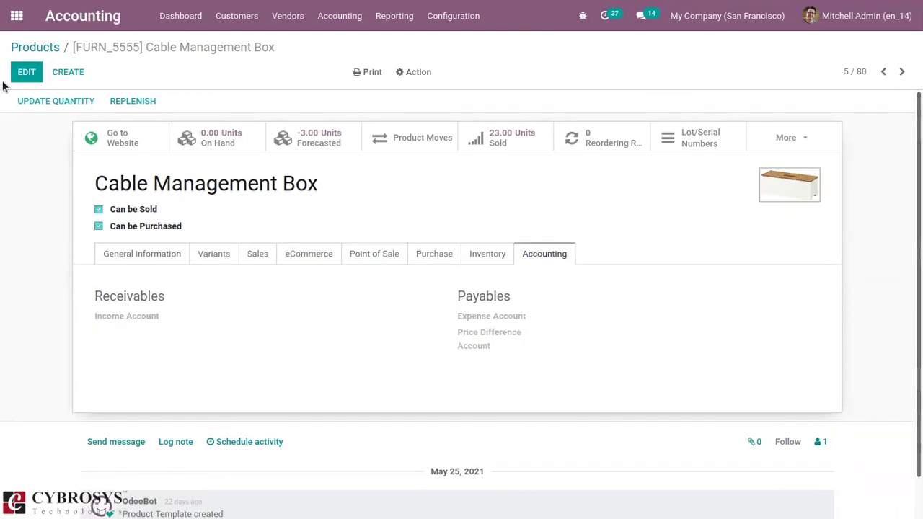
{"action": "left_click", "coordinate": [27, 72]}
{"action": "left_click", "coordinate": [567, 333]}
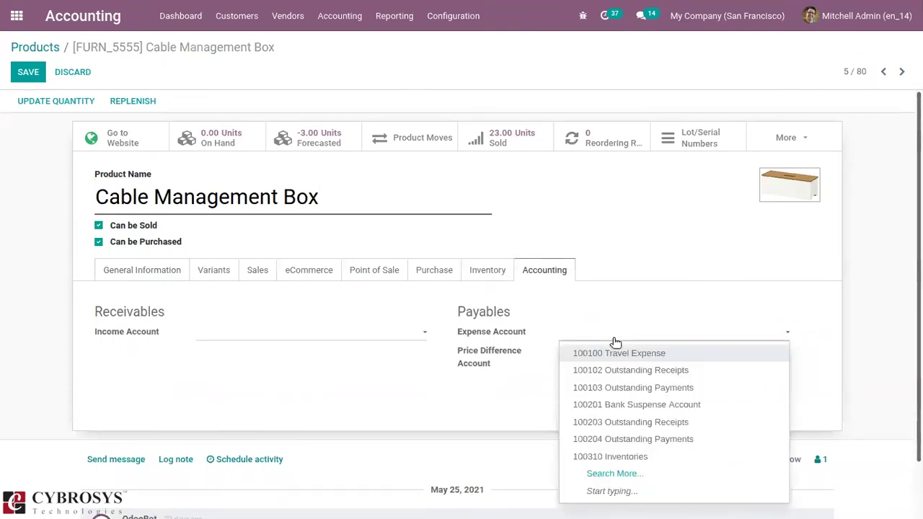
{"action": "left_click", "coordinate": [660, 360]}
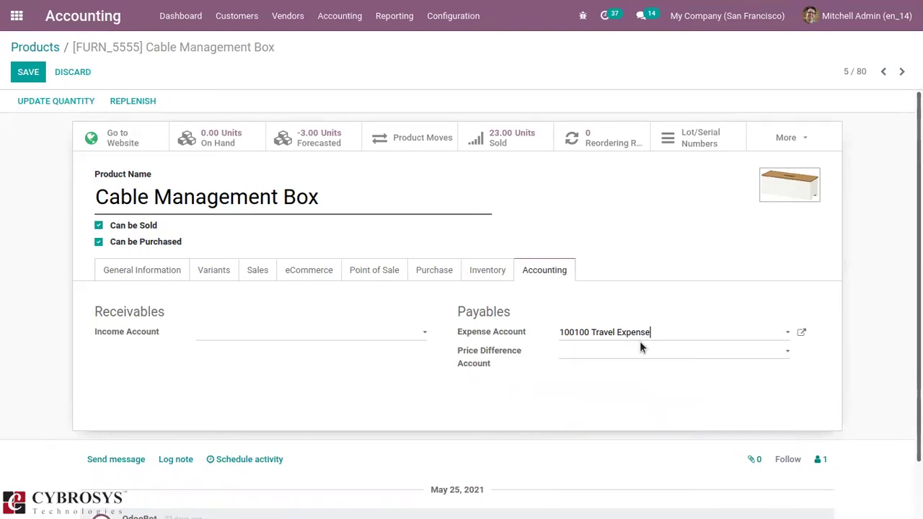
{"action": "left_click", "coordinate": [28, 72]}
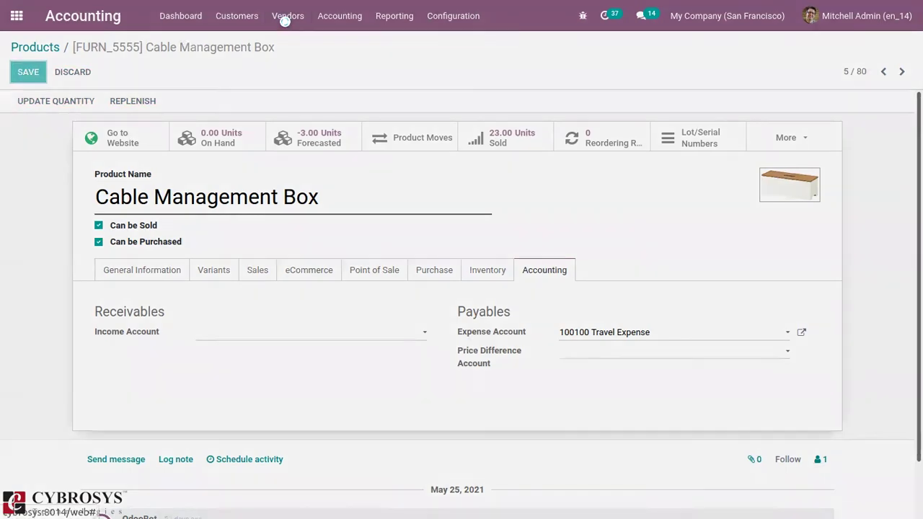
Create a new vendor bill for Azure Interior with the bill date 06/14/2021.
{"action": "left_click", "coordinate": [287, 20]}
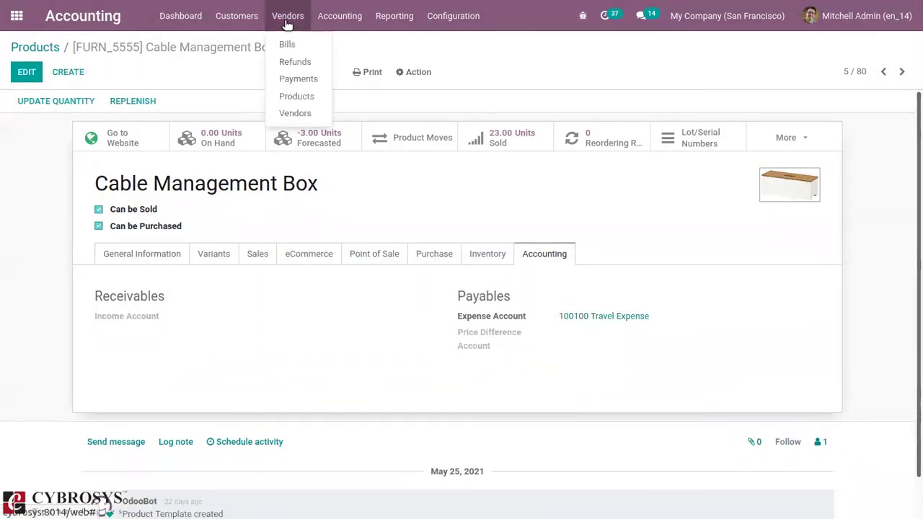
{"action": "left_click", "coordinate": [292, 45]}
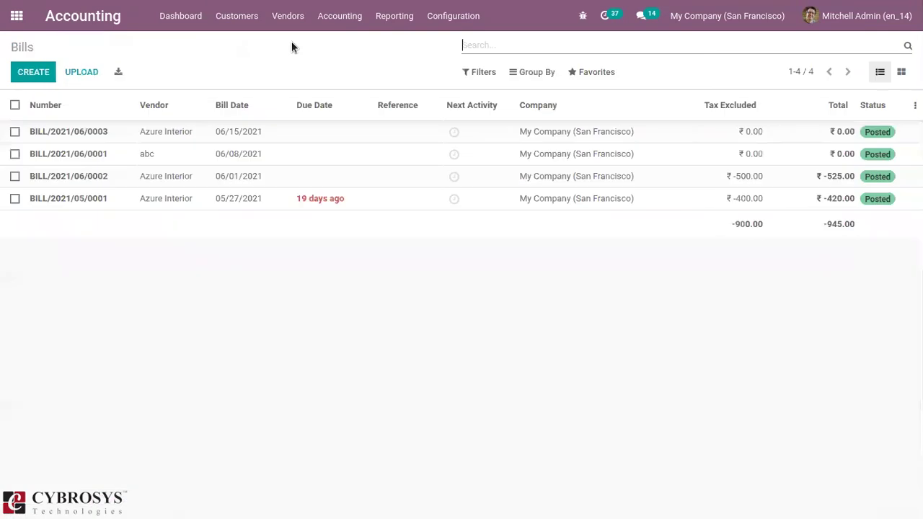
{"action": "left_click", "coordinate": [50, 69]}
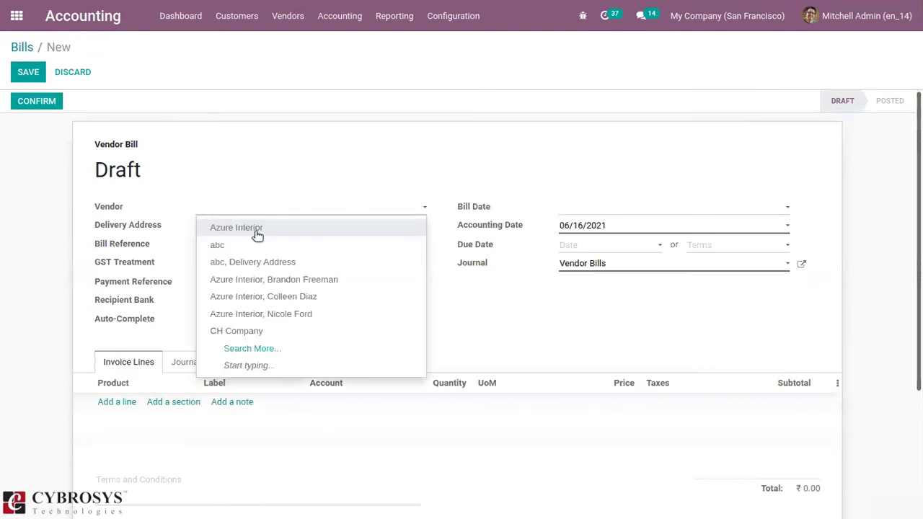
{"action": "left_click", "coordinate": [256, 231]}
{"action": "left_click", "coordinate": [569, 206]}
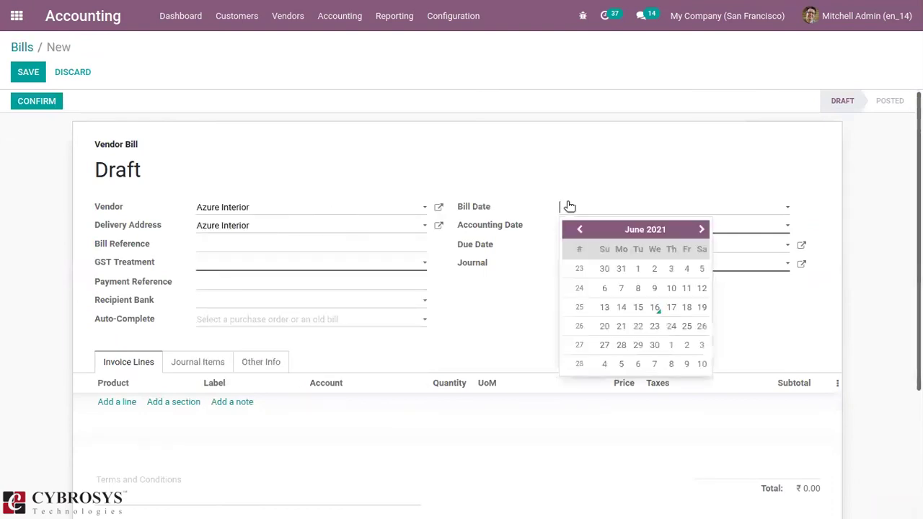
{"action": "left_click", "coordinate": [631, 307]}
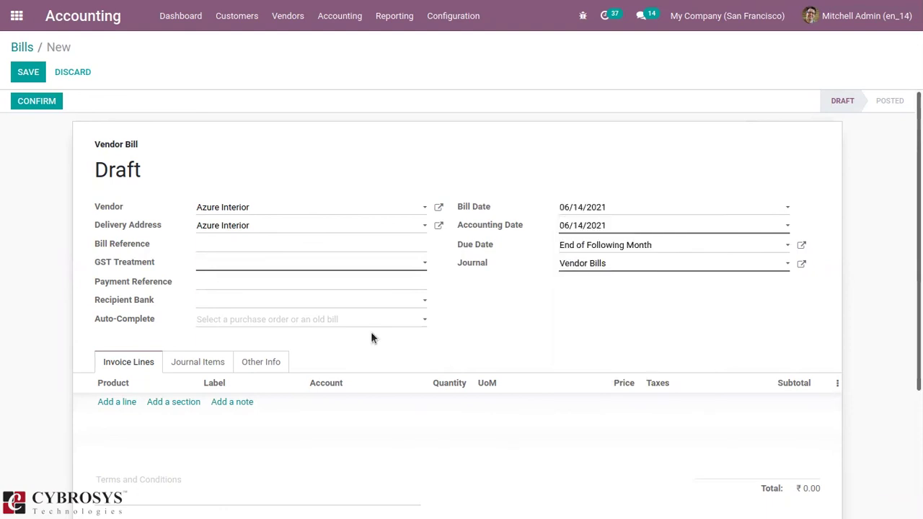
Set the bill's GST treatment to Unregistered Business and add an invoice line for [FURN_5555] Cable Management Box.
{"action": "left_click", "coordinate": [115, 403]}
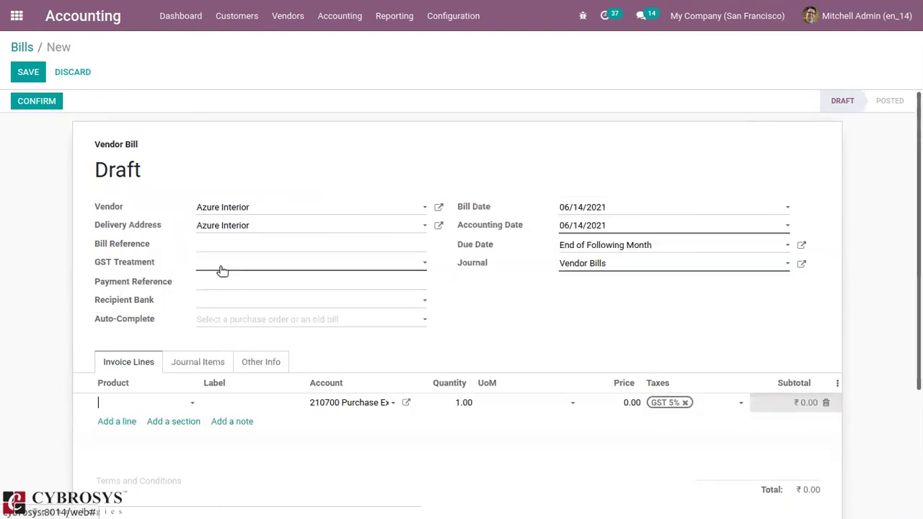
{"action": "left_click", "coordinate": [219, 265]}
{"action": "left_click", "coordinate": [254, 315]}
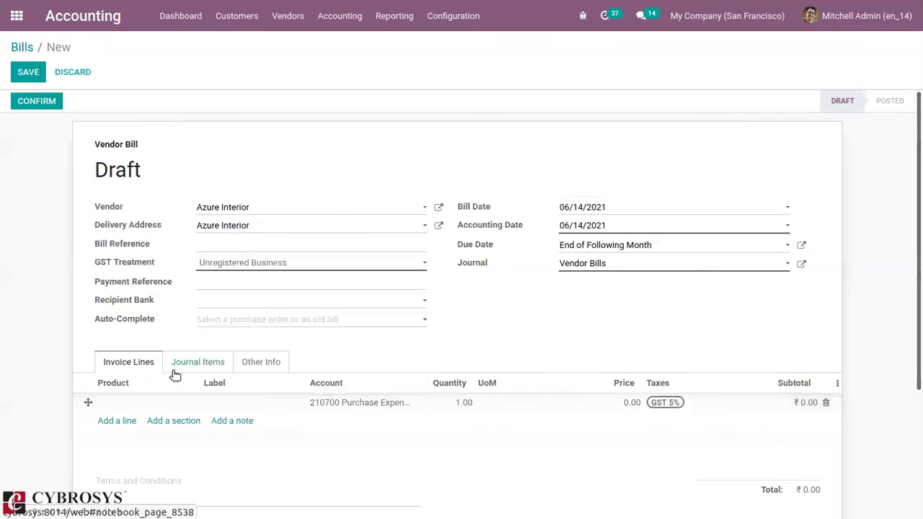
{"action": "left_click", "coordinate": [141, 402]}
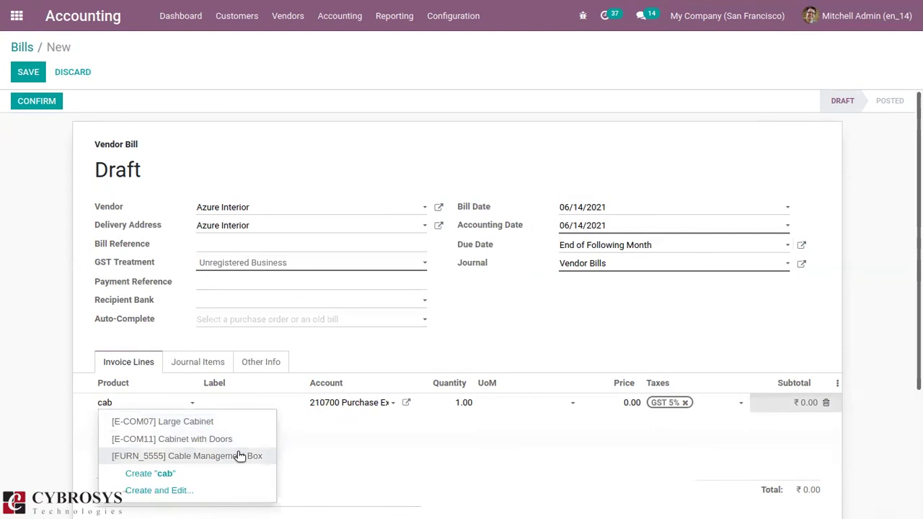
{"action": "left_click", "coordinate": [240, 455]}
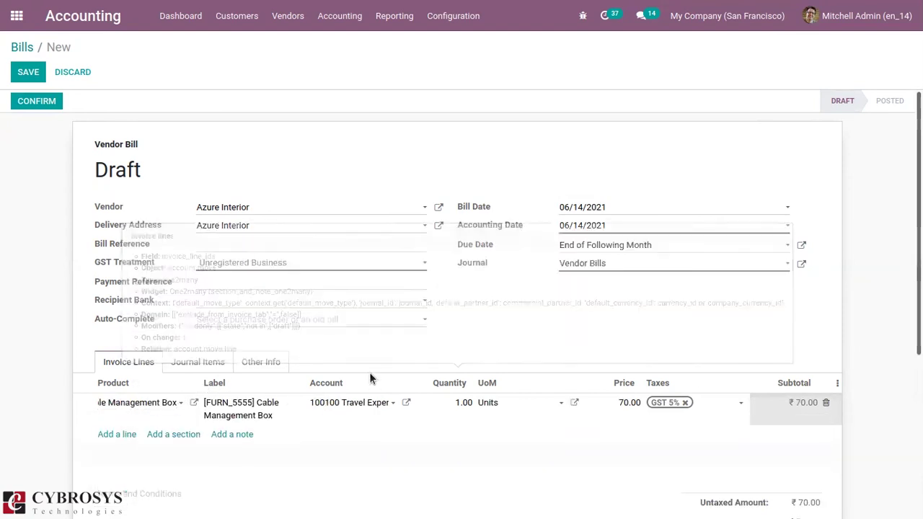
Check the account options on the Cable Management Box line and confirm the vendor bill.
{"action": "left_click", "coordinate": [349, 403]}
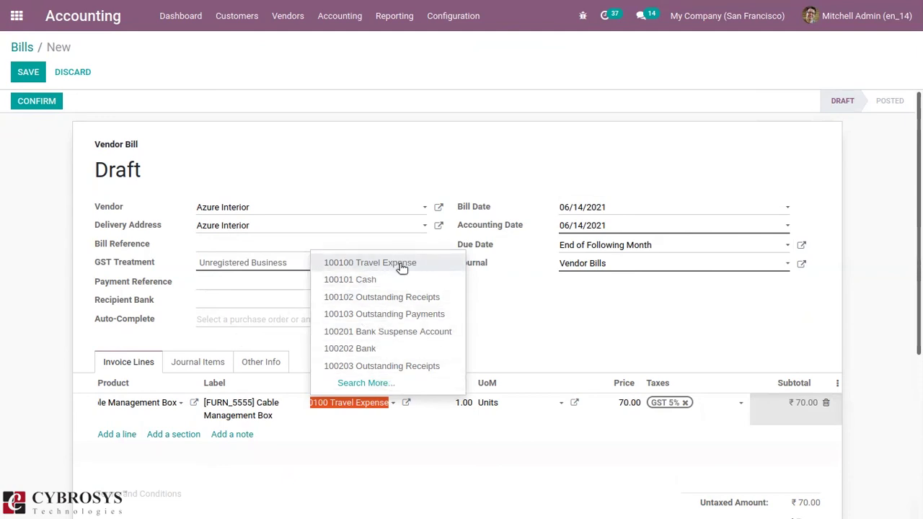
{"action": "left_click", "coordinate": [505, 303]}
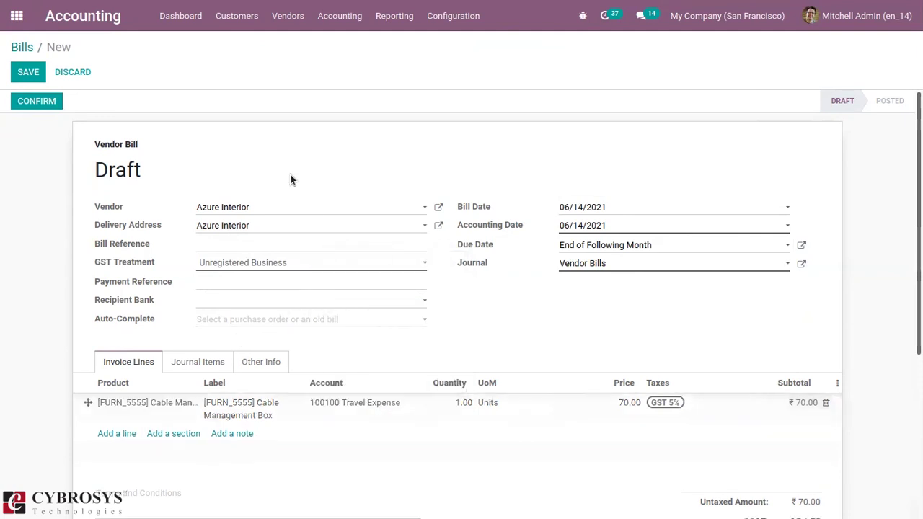
{"action": "left_click", "coordinate": [30, 101]}
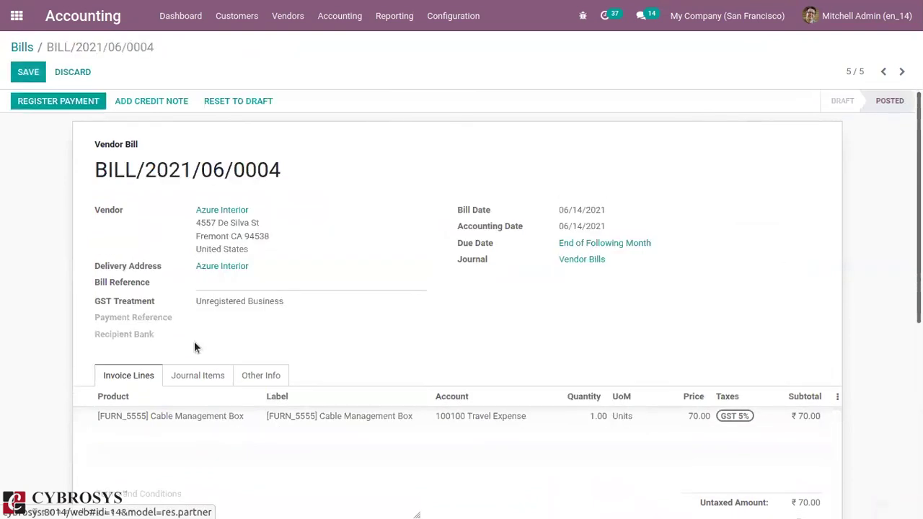
Examine the confirmed bill's journal items, including the 100100 Travel Expense entry.
{"action": "left_click", "coordinate": [197, 376]}
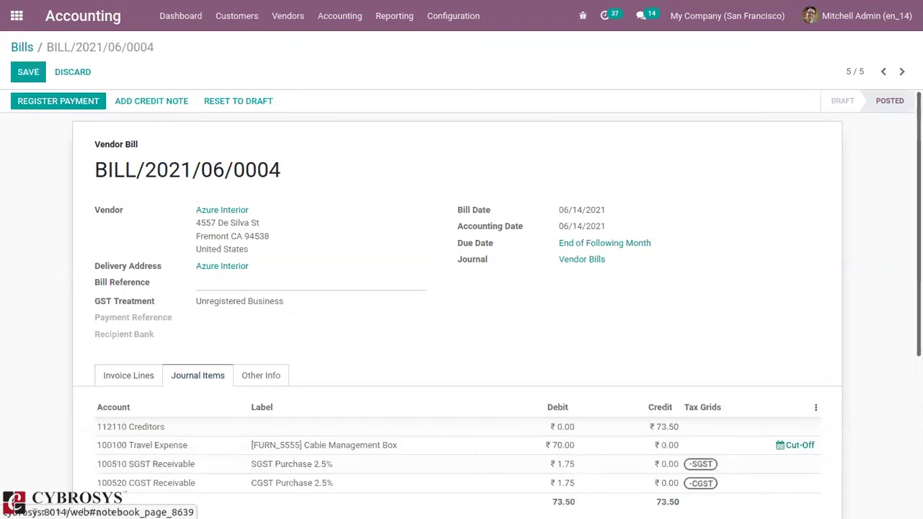
{"action": "scroll", "coordinate": [162, 247], "scroll_direction": "down", "scroll_amount": 3}
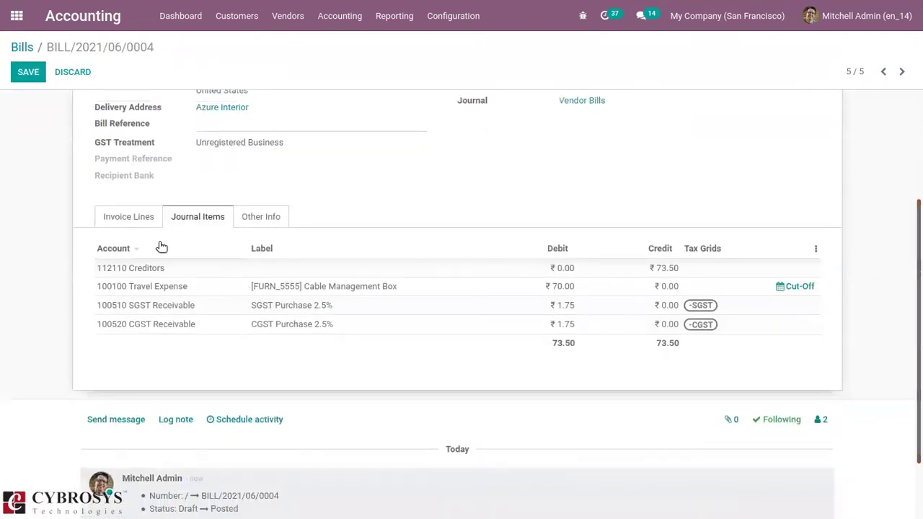
{"action": "mouse_move", "coordinate": [154, 287]}
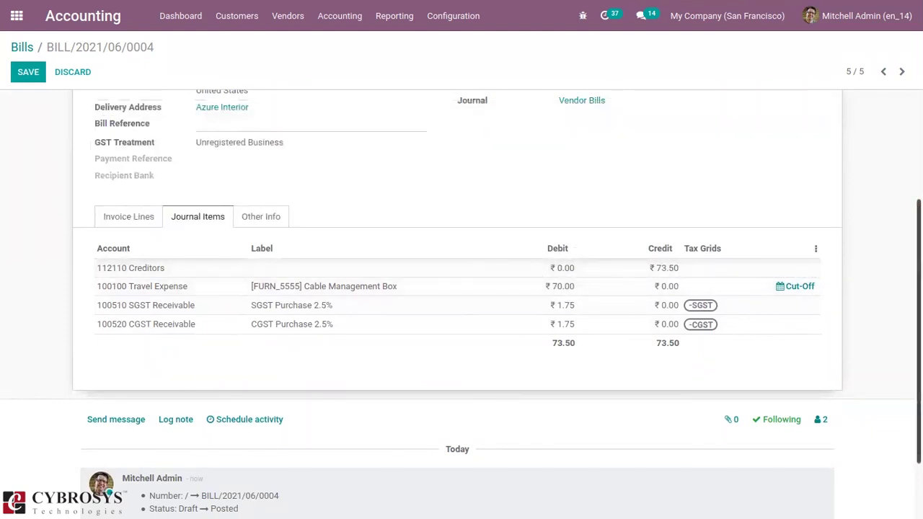
{"action": "scroll", "coordinate": [744, 232], "scroll_direction": "up", "scroll_amount": 4}
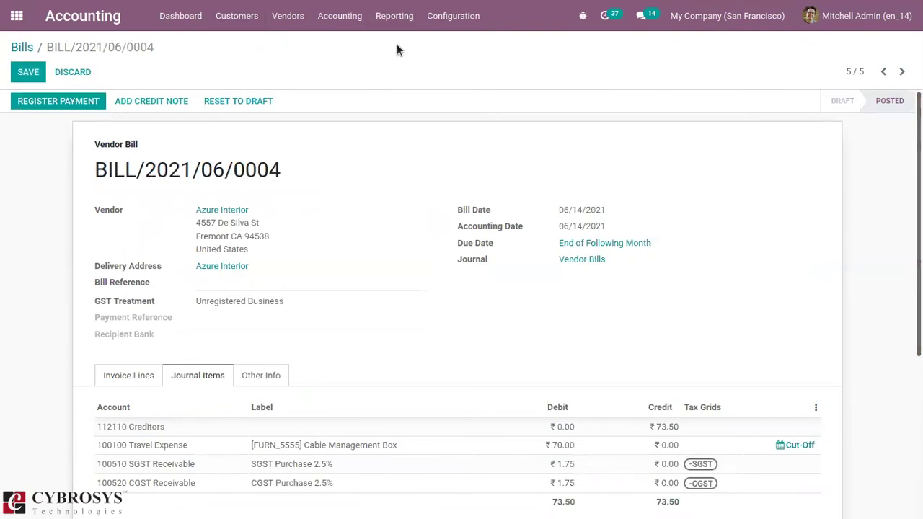
Return to the bills list, go to the chart of accounts, and view the 100100 Travel Expense account's journal items.
{"action": "left_click", "coordinate": [16, 49]}
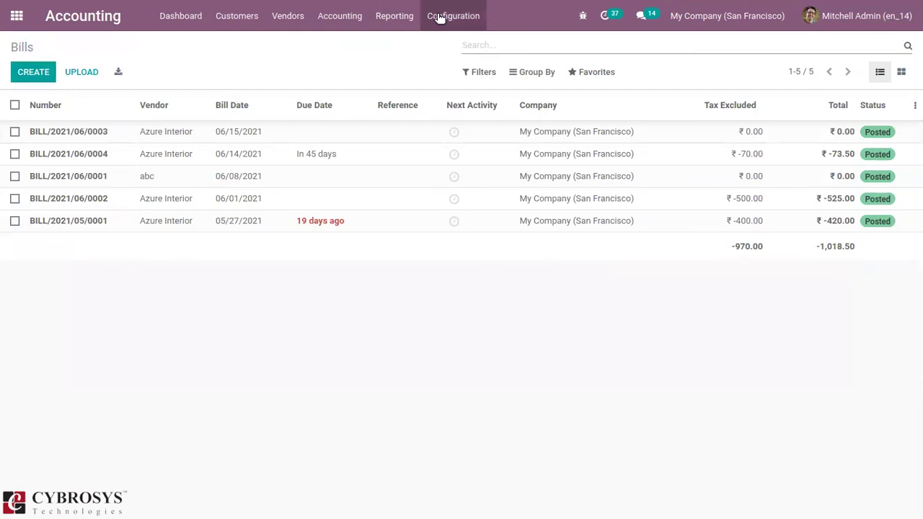
{"action": "left_click", "coordinate": [439, 17]}
{"action": "left_click", "coordinate": [495, 194]}
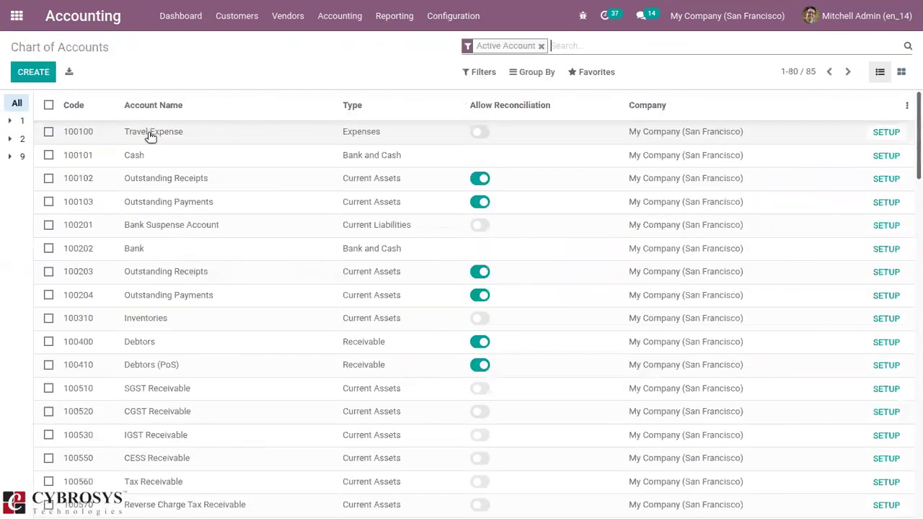
{"action": "left_click", "coordinate": [150, 135]}
{"action": "left_click", "coordinate": [880, 132]}
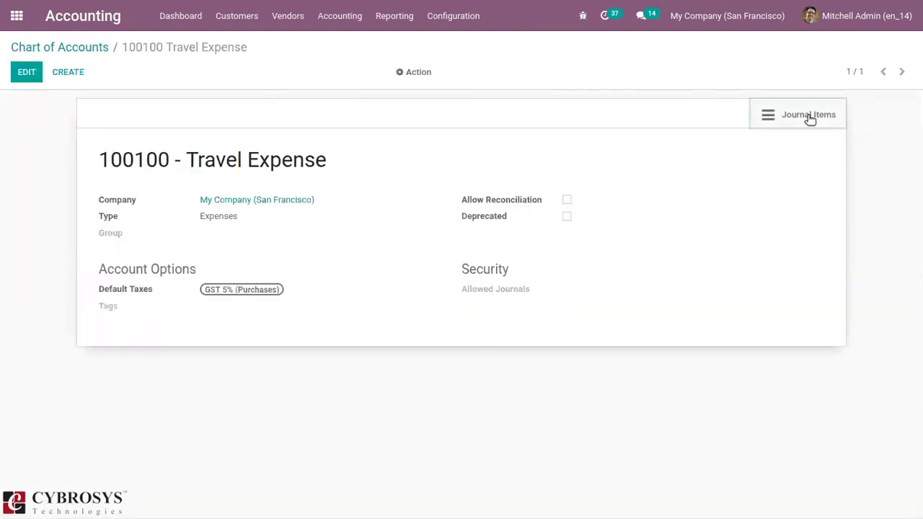
{"action": "left_click", "coordinate": [808, 116]}
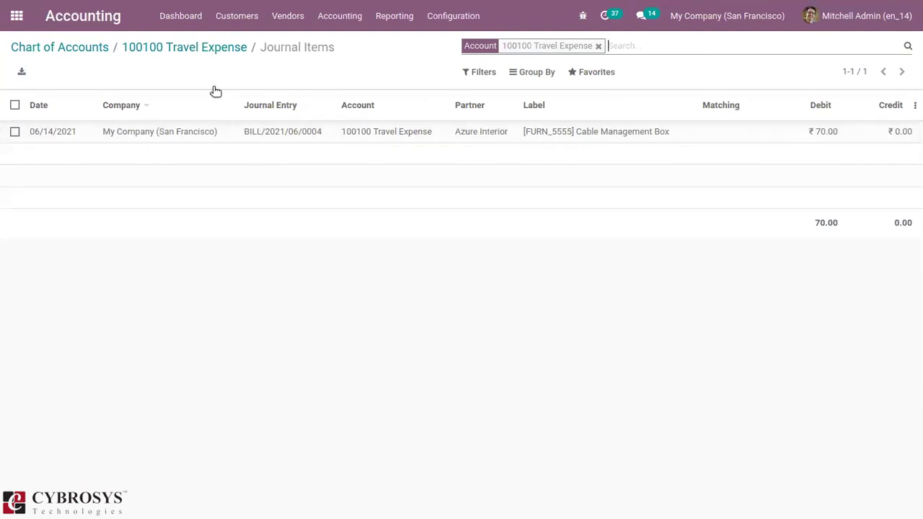
Open the Cable Management Box journal item to review its details, and return to the Travel Expense account form.
{"action": "left_click", "coordinate": [272, 137]}
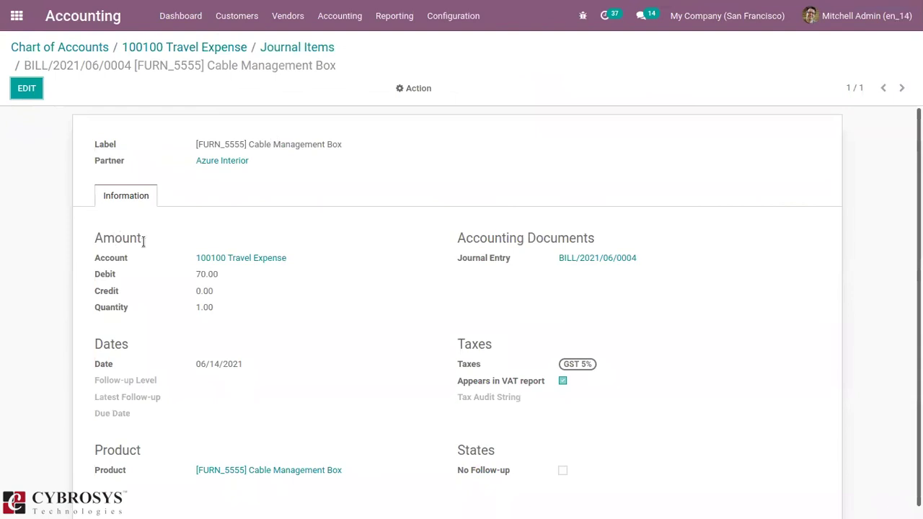
{"action": "scroll", "coordinate": [917, 217], "scroll_direction": "down", "scroll_amount": 1}
{"action": "left_click_drag", "start_coordinate": [919, 220], "coordinate": [920, 228]}
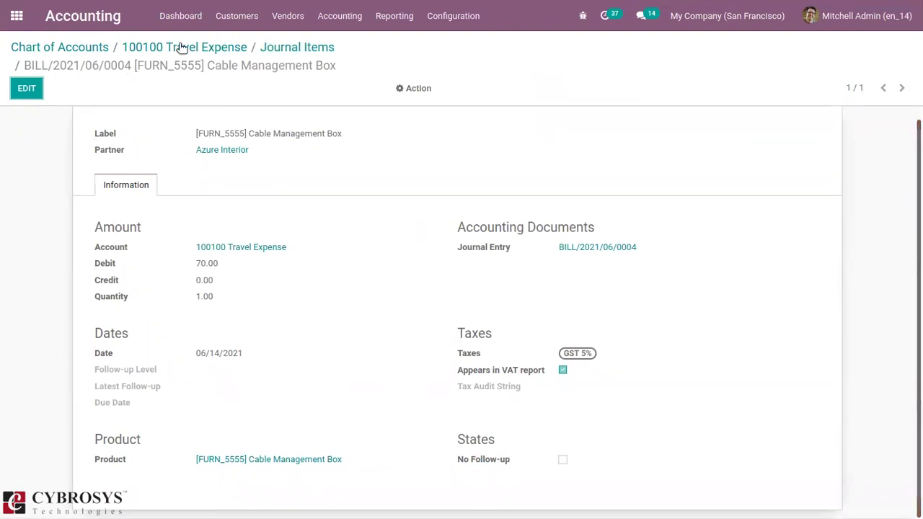
{"action": "left_click", "coordinate": [278, 51]}
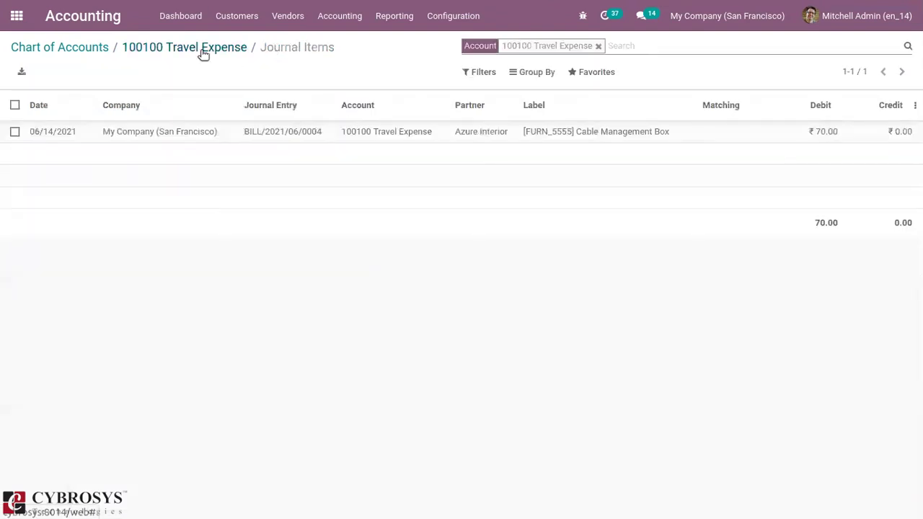
{"action": "left_click", "coordinate": [203, 50]}
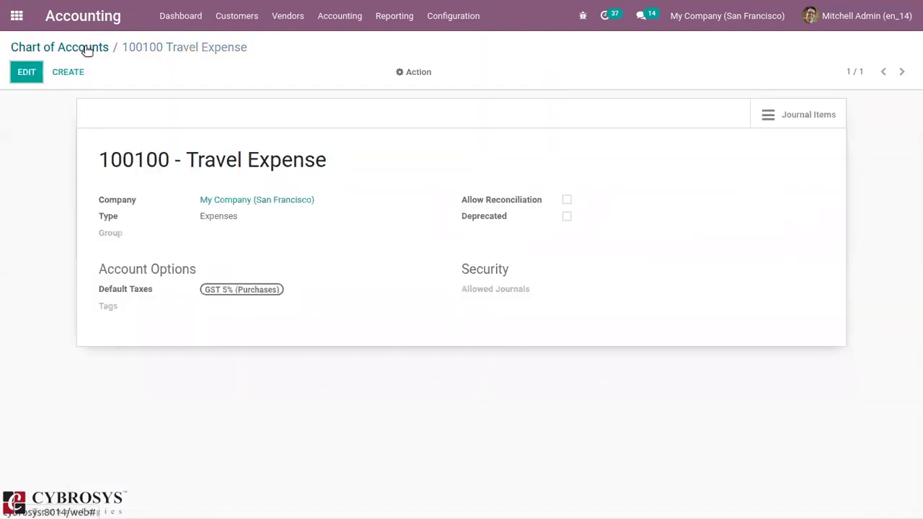